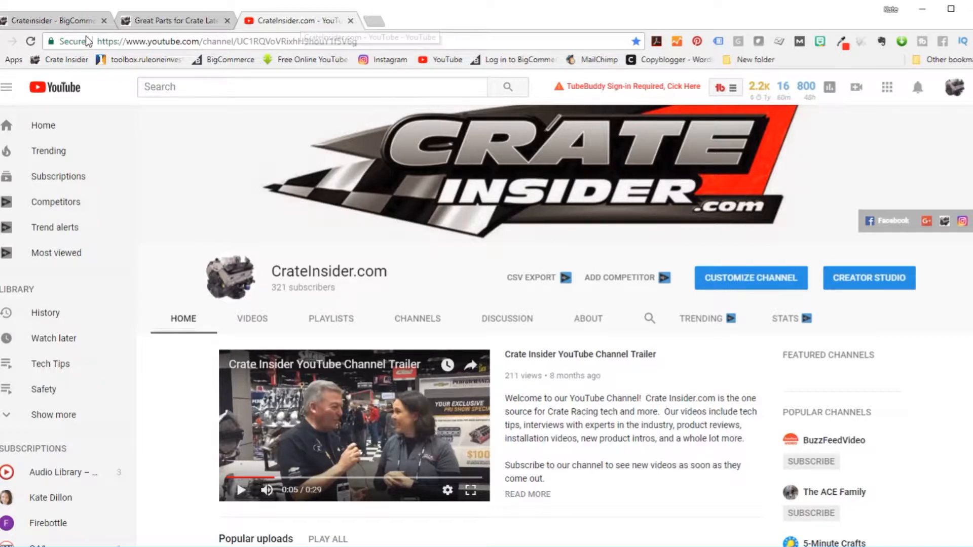
- Check the BigCommerce dashboard and storefront, then show the CrateInsider.com channel's uploaded videos
left_click(76, 17)
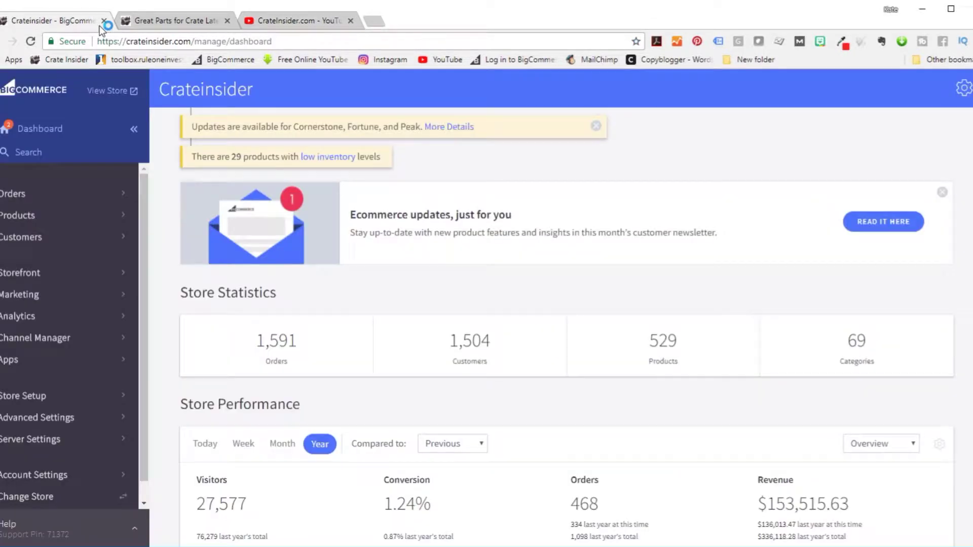
left_click(212, 22)
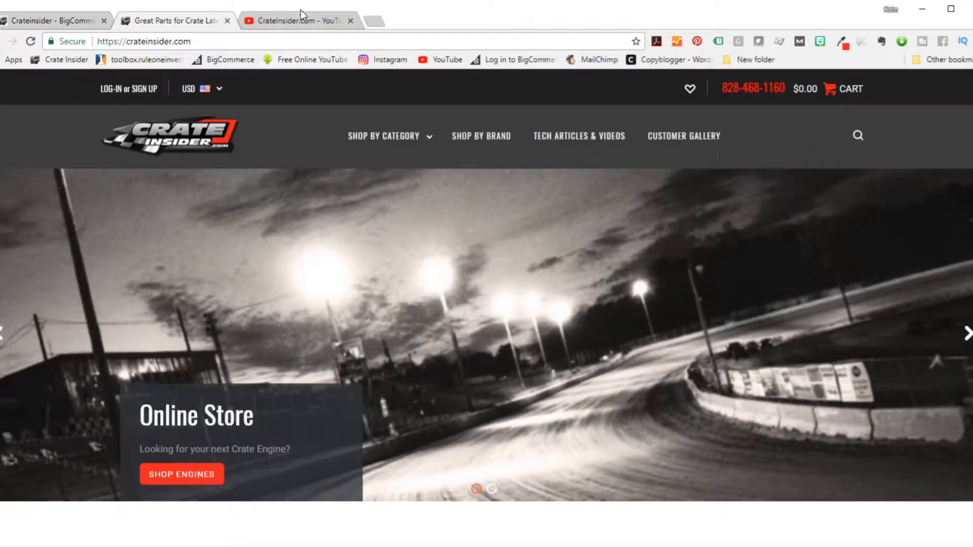
left_click(291, 23)
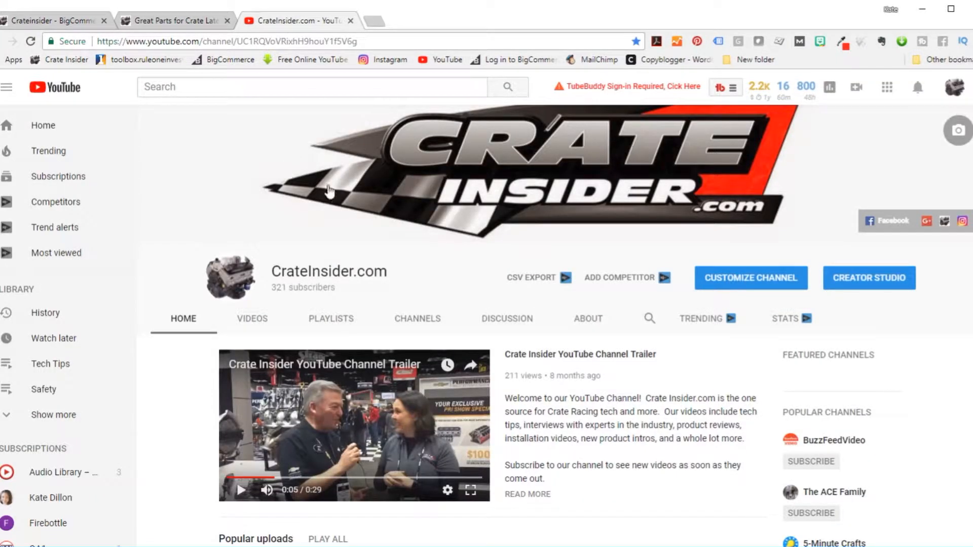
left_click(244, 323)
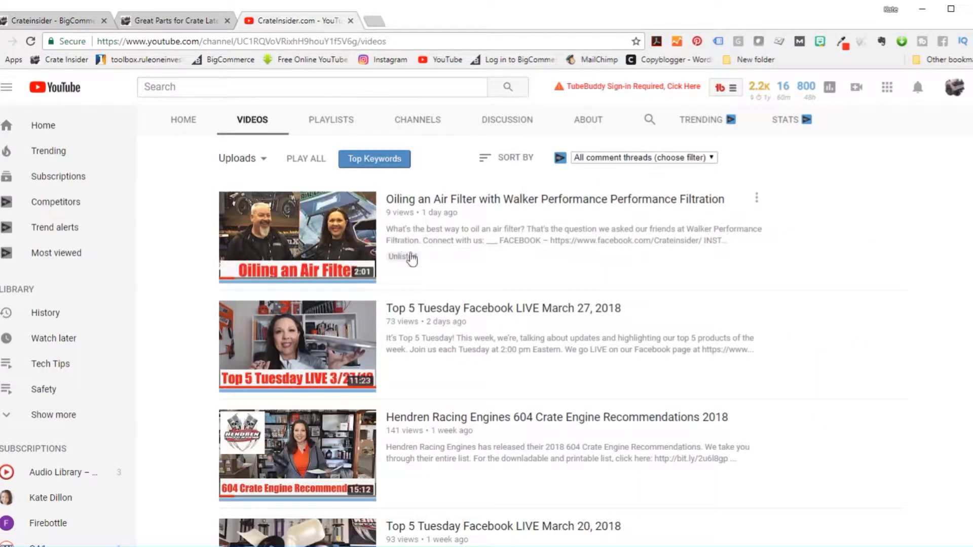
mouse_move(448, 312)
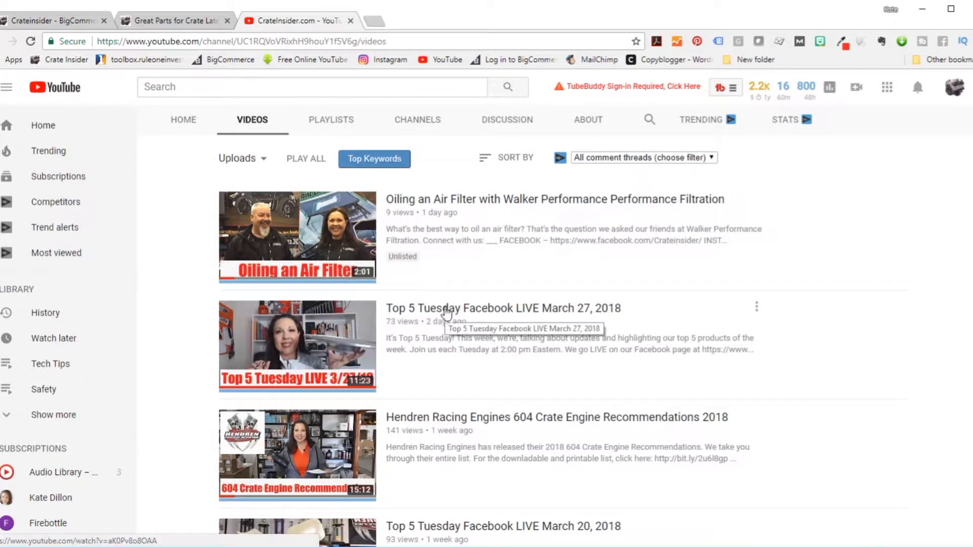
- Open the Top 5 Tuesday Facebook LIVE March 27, 2018 video, pause it, and select its full title
left_click(445, 310)
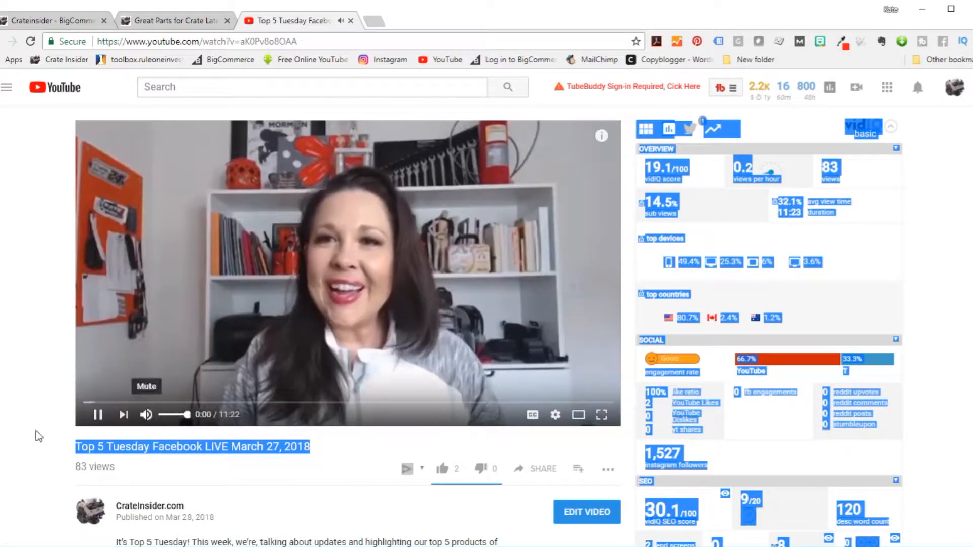
left_click(97, 414)
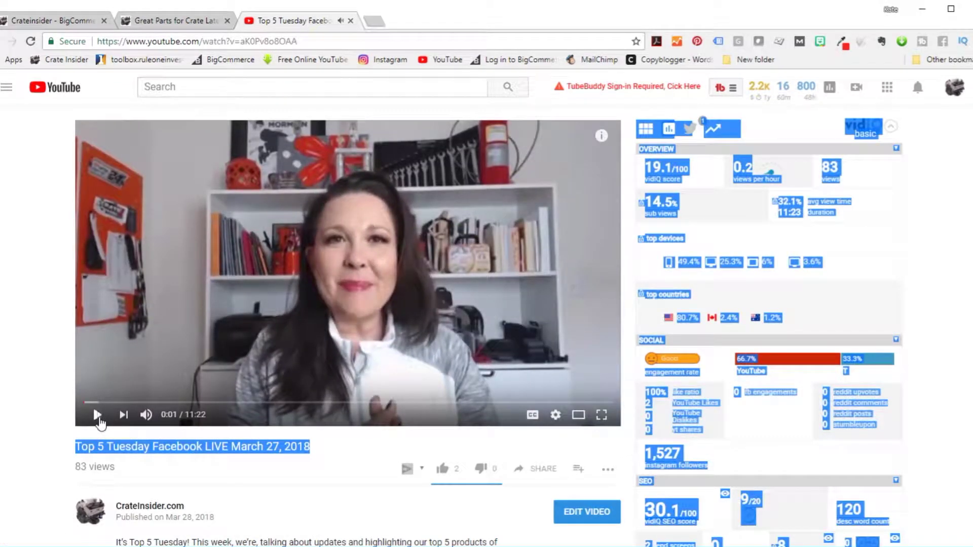
left_click(320, 456)
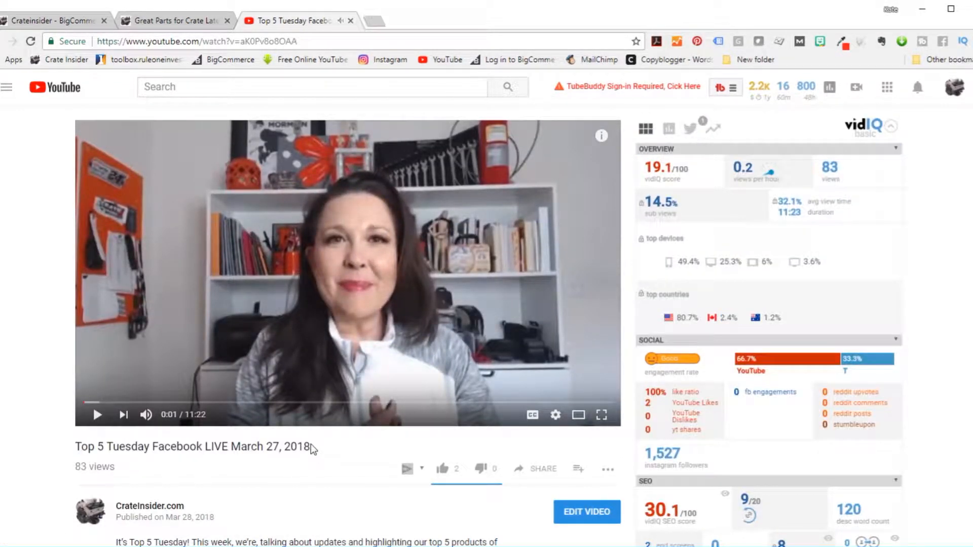
left_click_drag(312, 449, 75, 448)
key("ctrl+c")
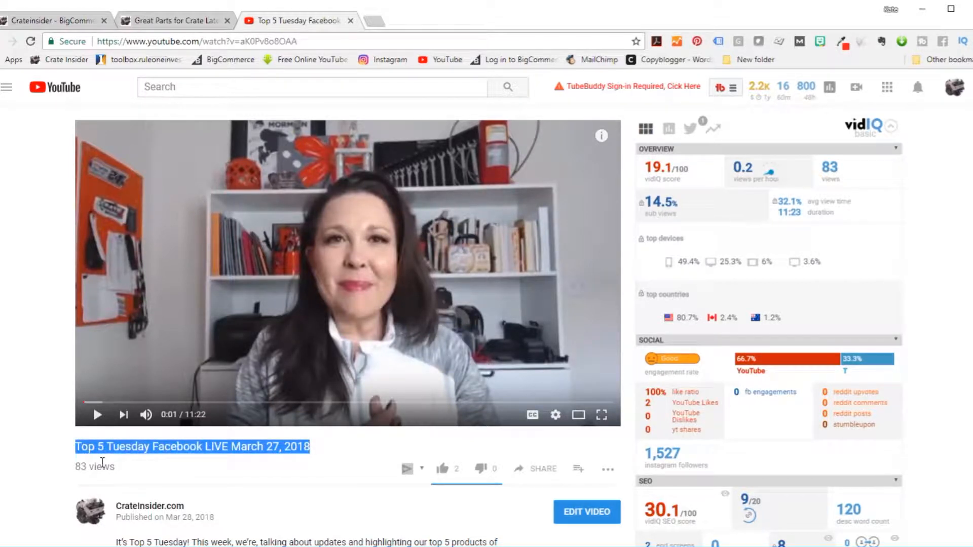
- Return to the BigCommerce dashboard and go into the Storefront settings
left_click(57, 17)
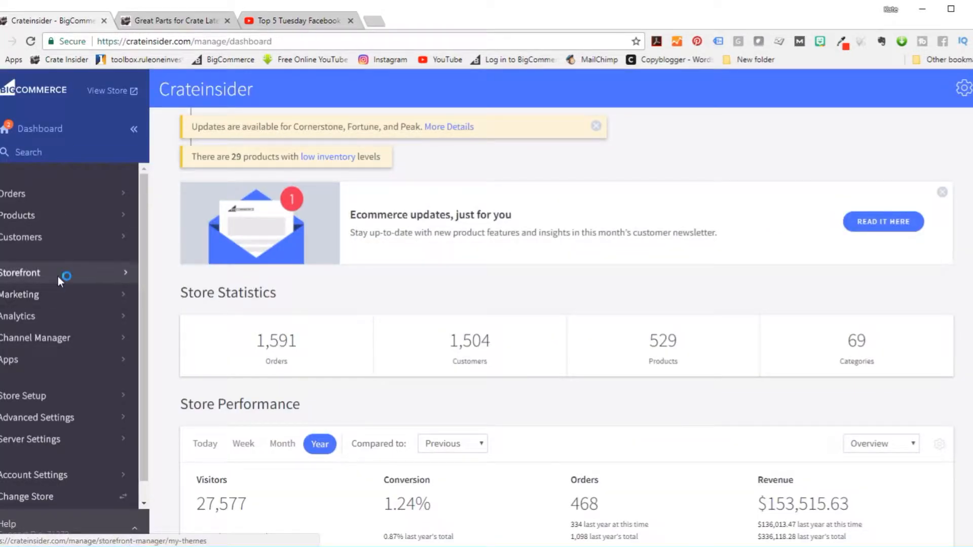
left_click(58, 276)
- Create a new blog post titled Top 5 Tuesday Facebook LIVE March 27, 2018
left_click(50, 391)
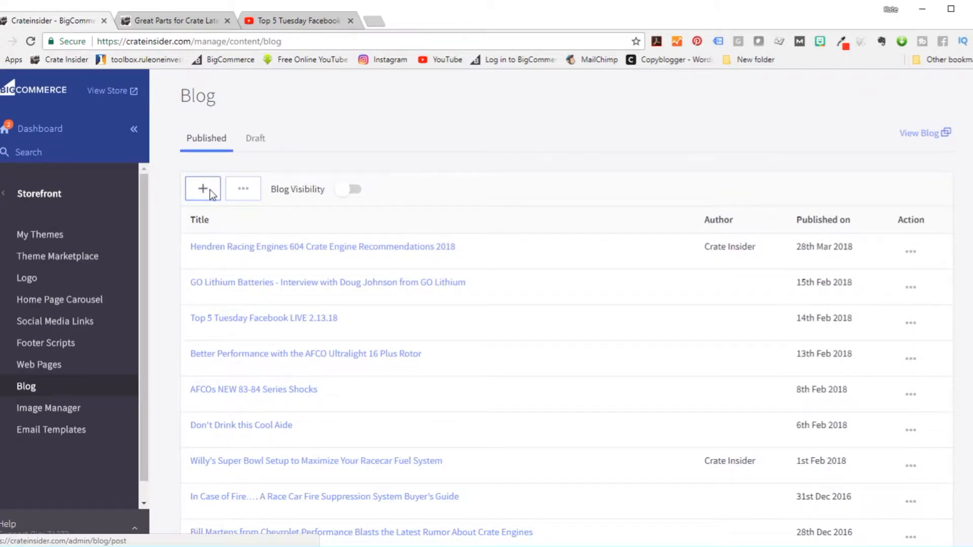
left_click(205, 192)
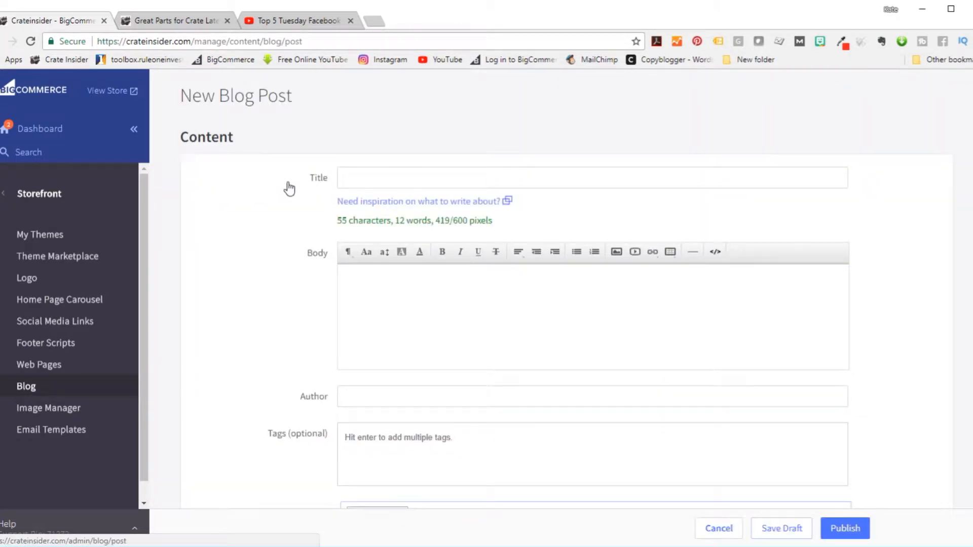
left_click(398, 181)
key("ctrl+v")
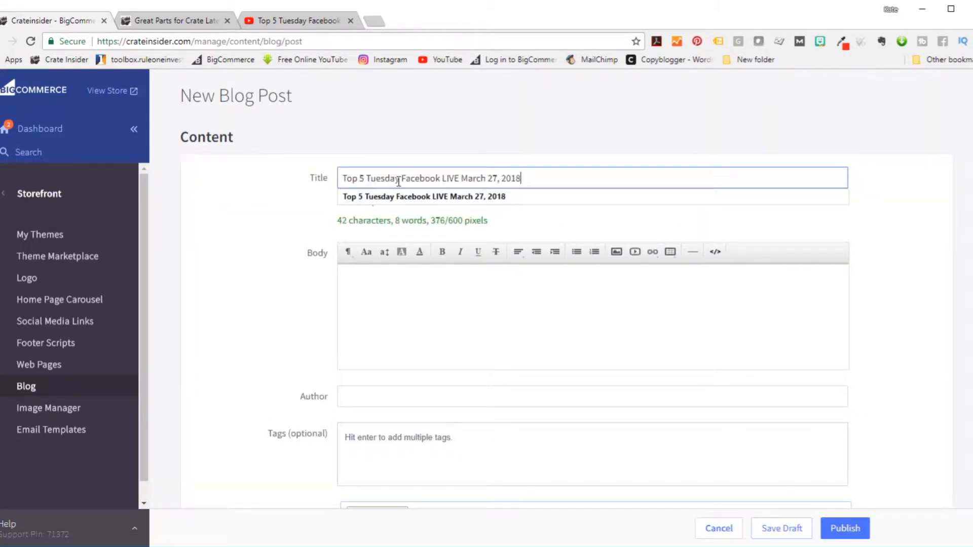
left_click(464, 196)
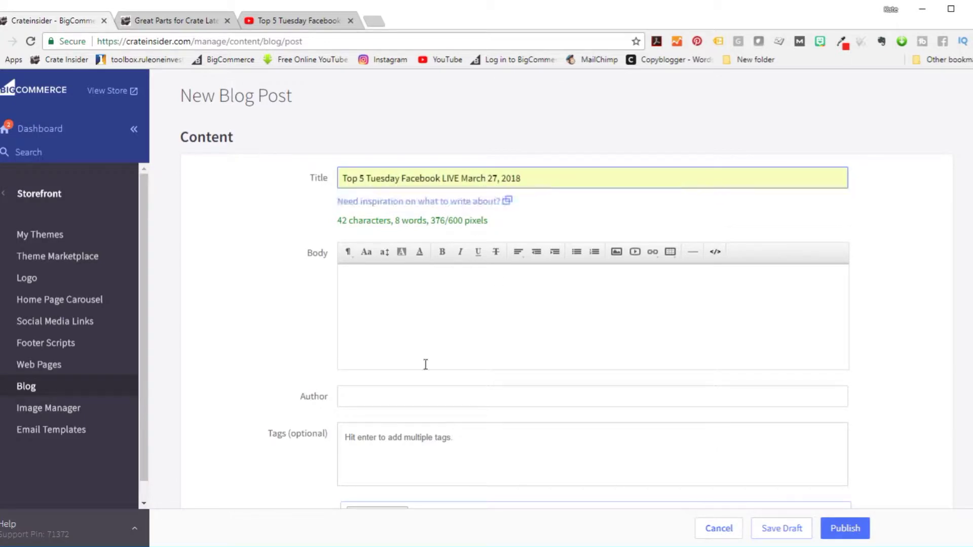
- Switch the post body to HTML source editing and go back to the YouTube video
left_click(392, 289)
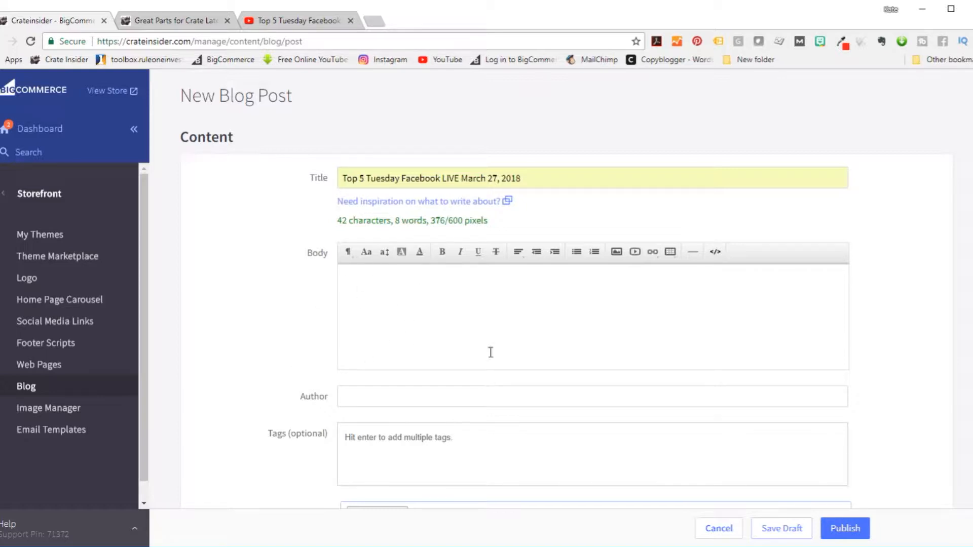
left_click(716, 256)
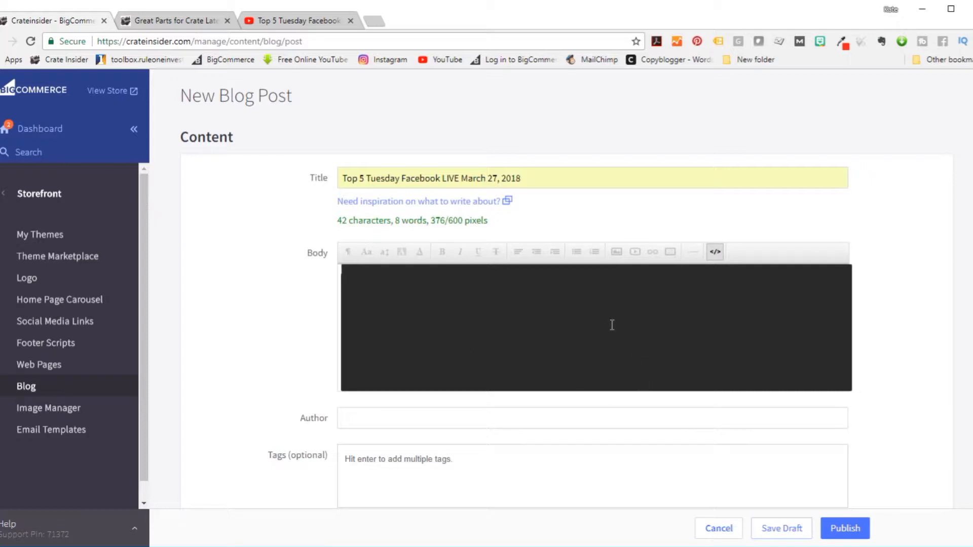
left_click(449, 420)
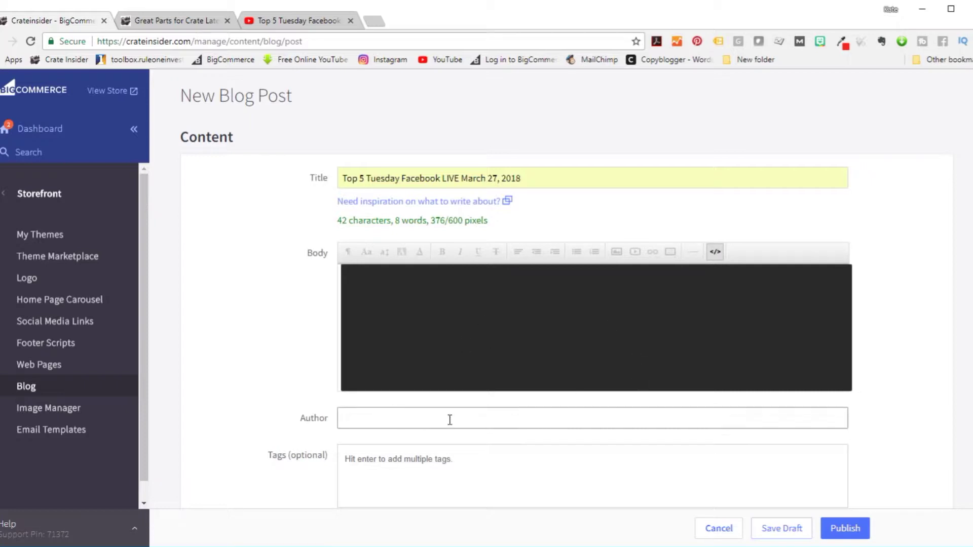
left_click(288, 23)
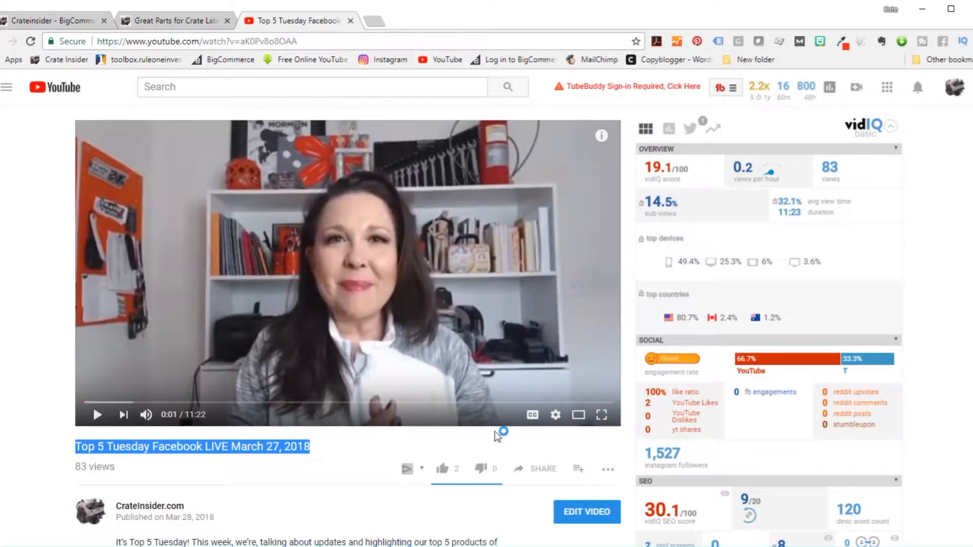
- Open the video's Share > Embed options, then go back to the video and pause it
left_click(536, 468)
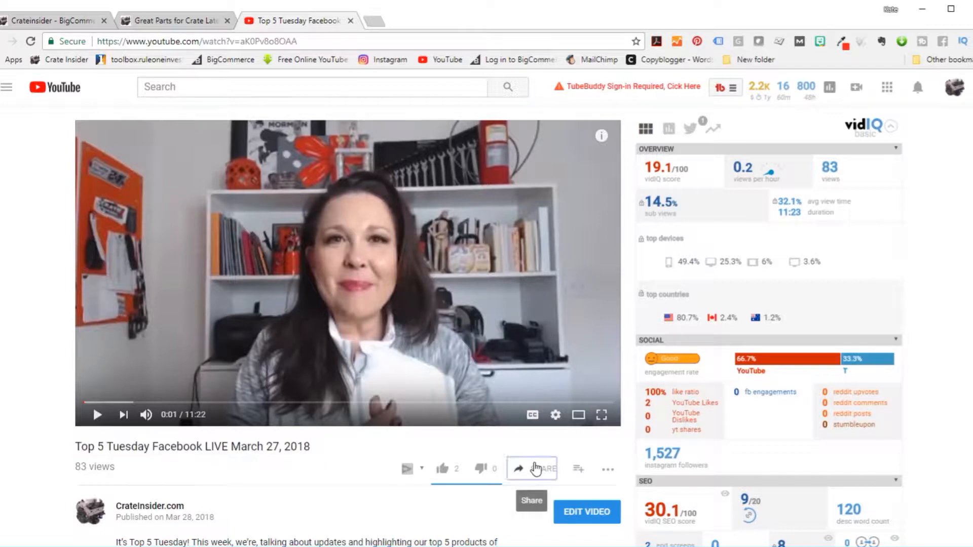
left_click(535, 469)
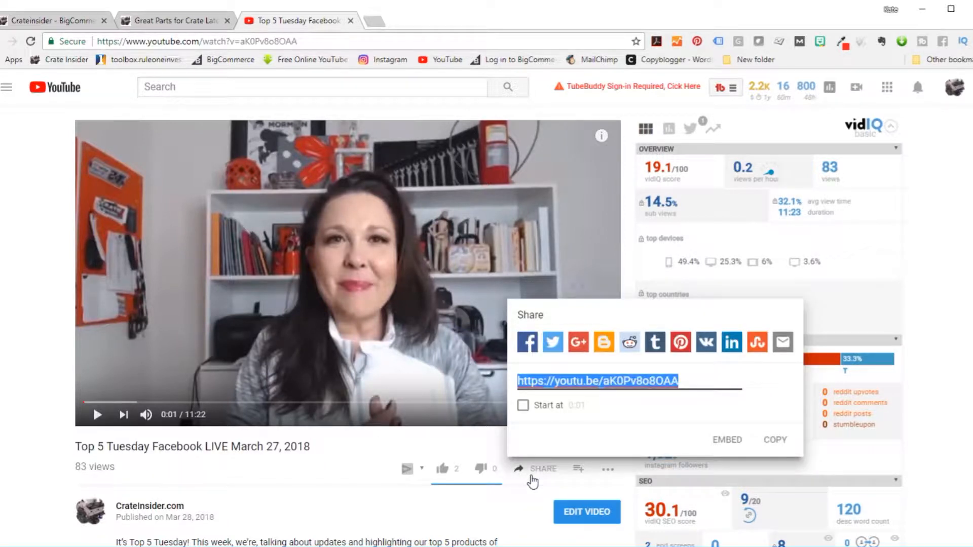
left_click(730, 440)
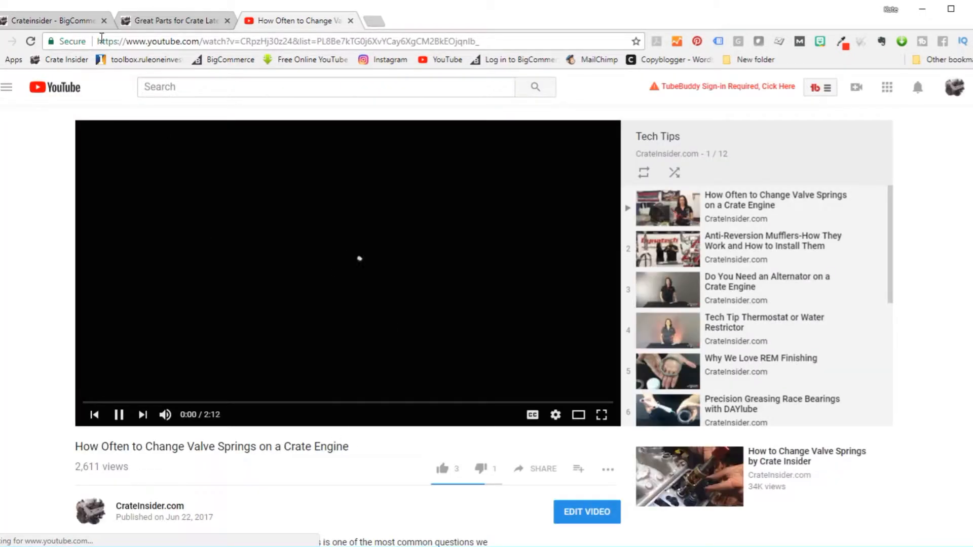
key("alt+Left")
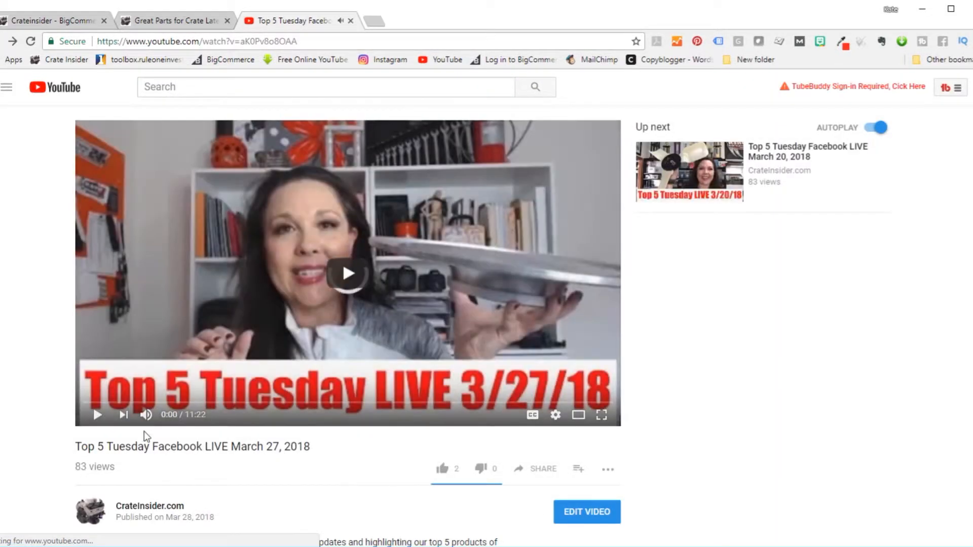
left_click(97, 414)
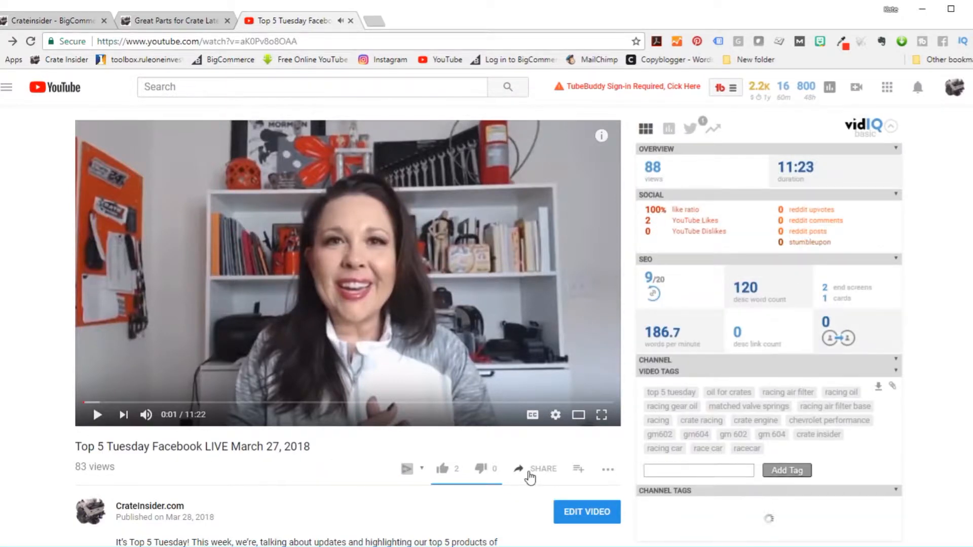
- Reopen Share > Embed and copy the video's iframe embed code
left_click(529, 473)
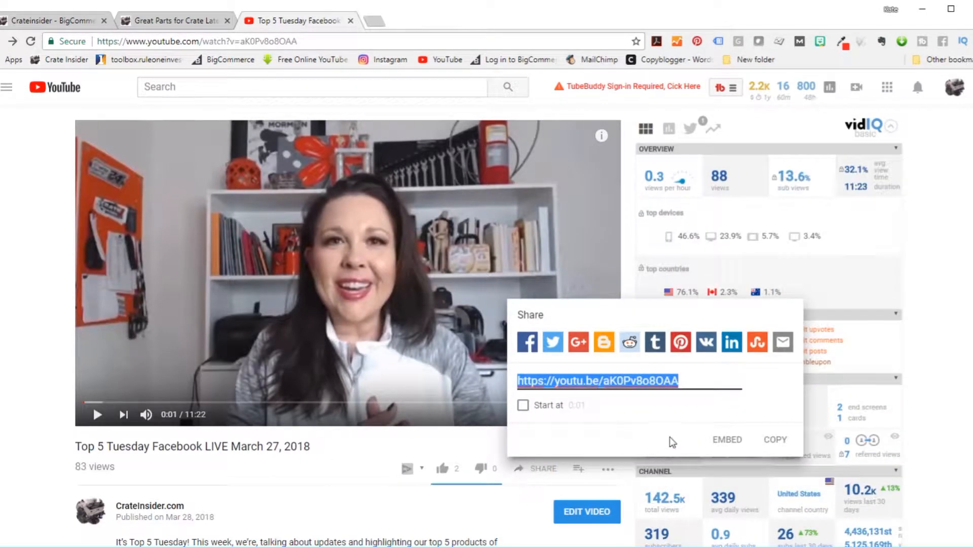
left_click(723, 441)
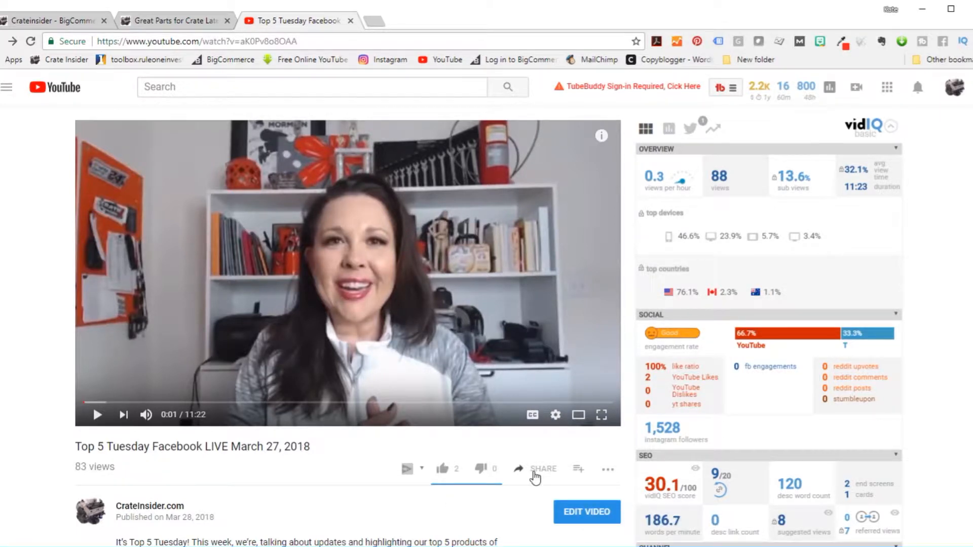
left_click(530, 469)
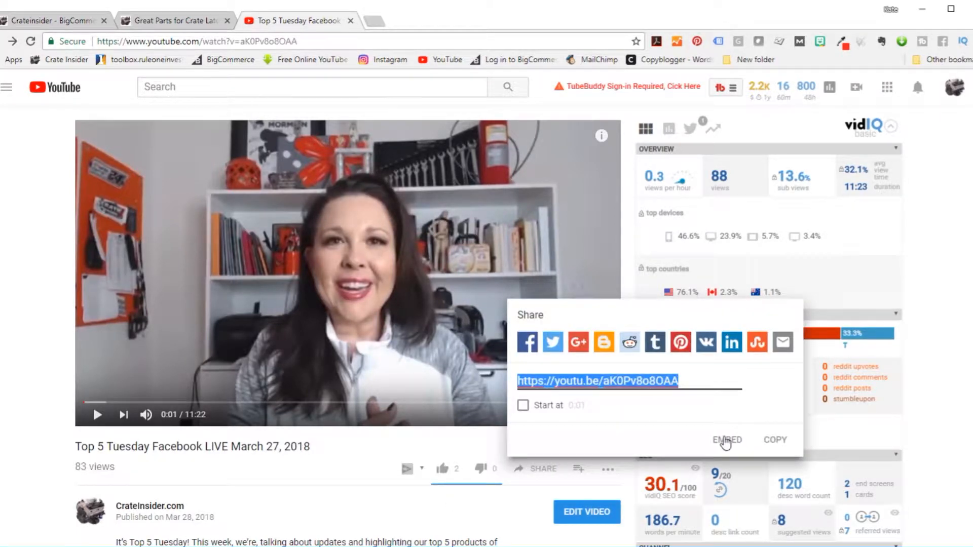
left_click(725, 440)
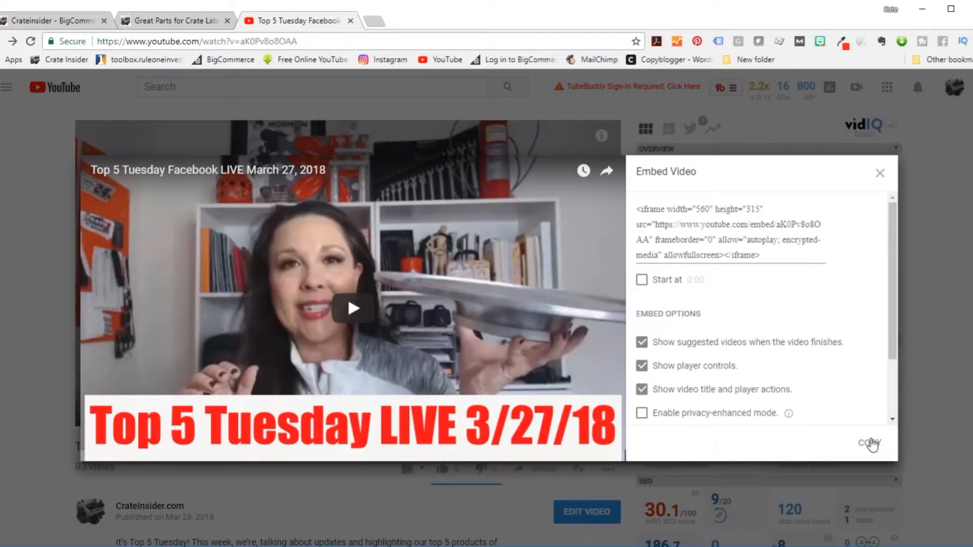
left_click(871, 444)
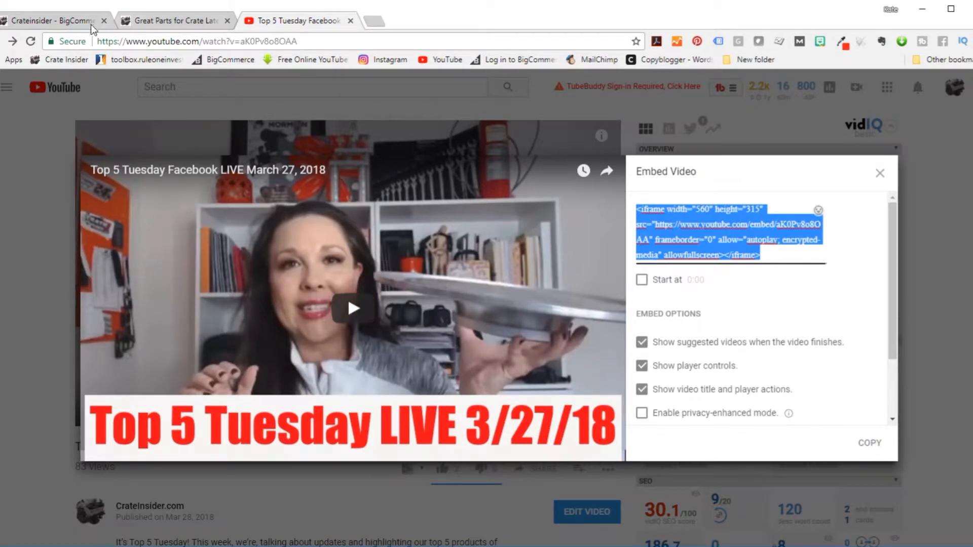
- Paste the YouTube embed code into the blog post's HTML body
left_click(68, 21)
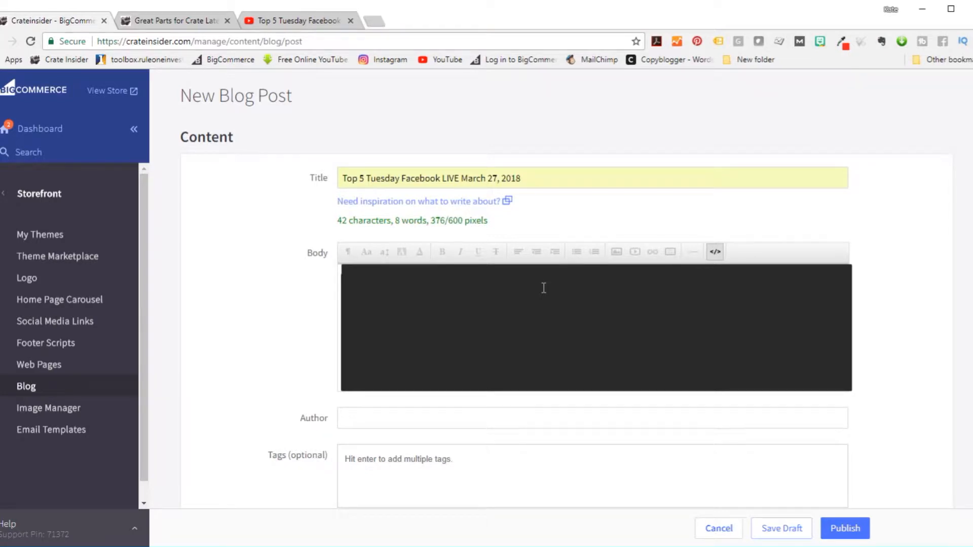
key("ctrl+v")
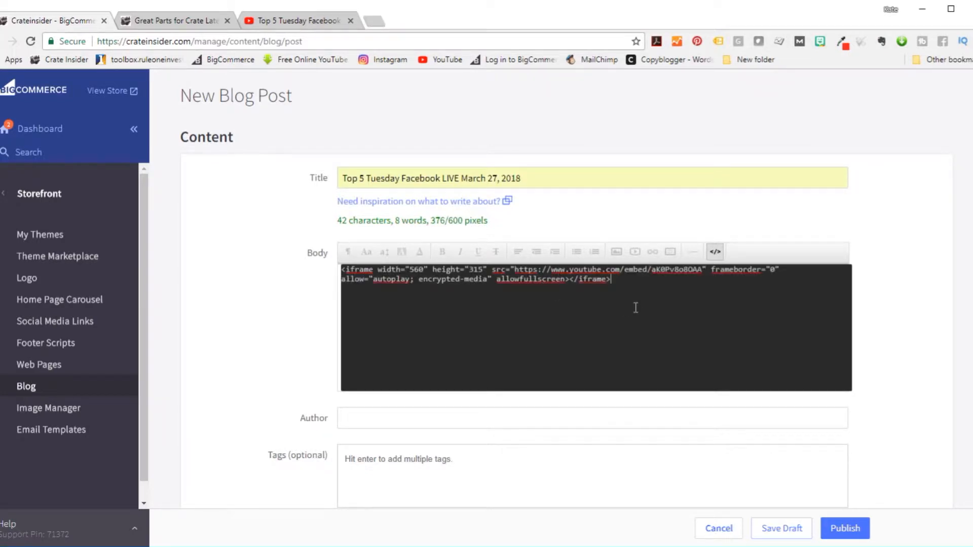
right_click(636, 311)
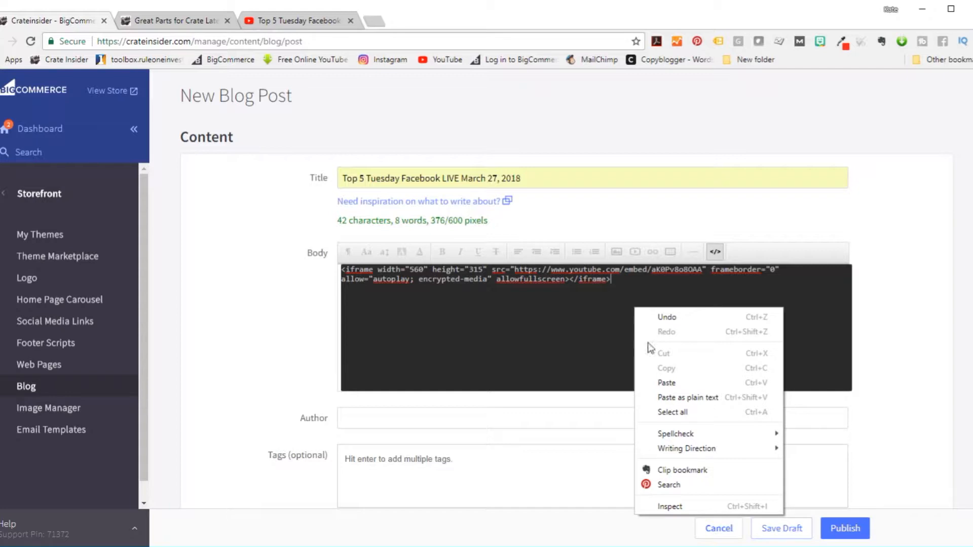
left_click(611, 348)
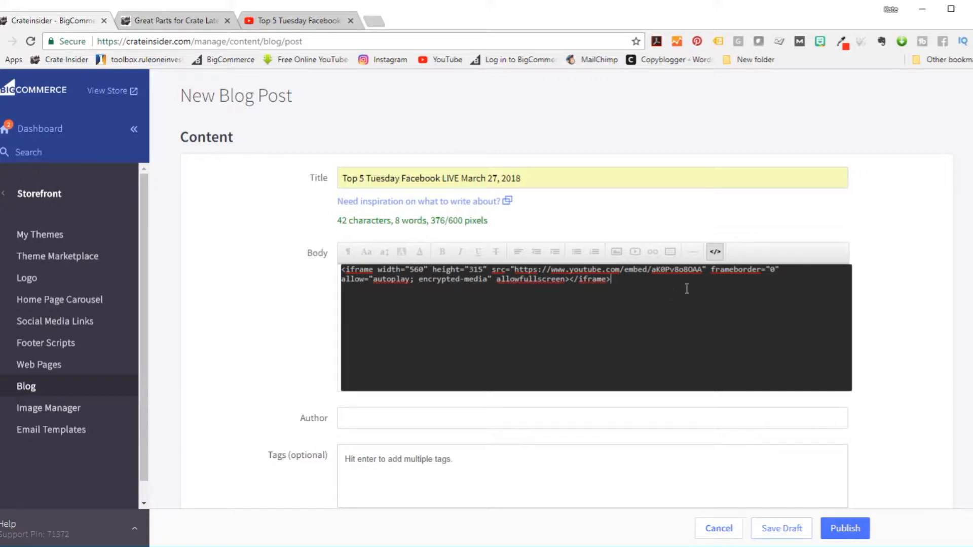
- Leave source view so the video renders, start a line below it, and bring up the file browser
left_click(715, 252)
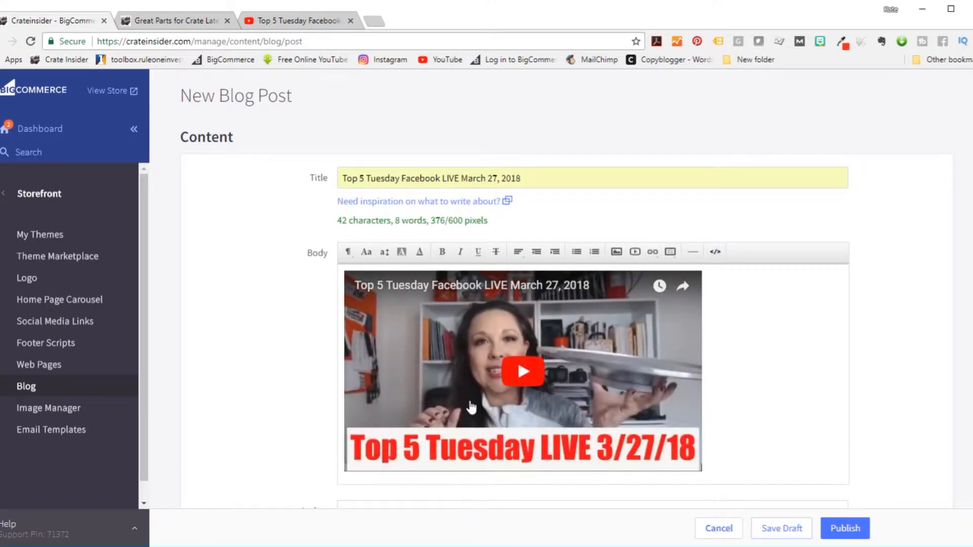
left_click(715, 450)
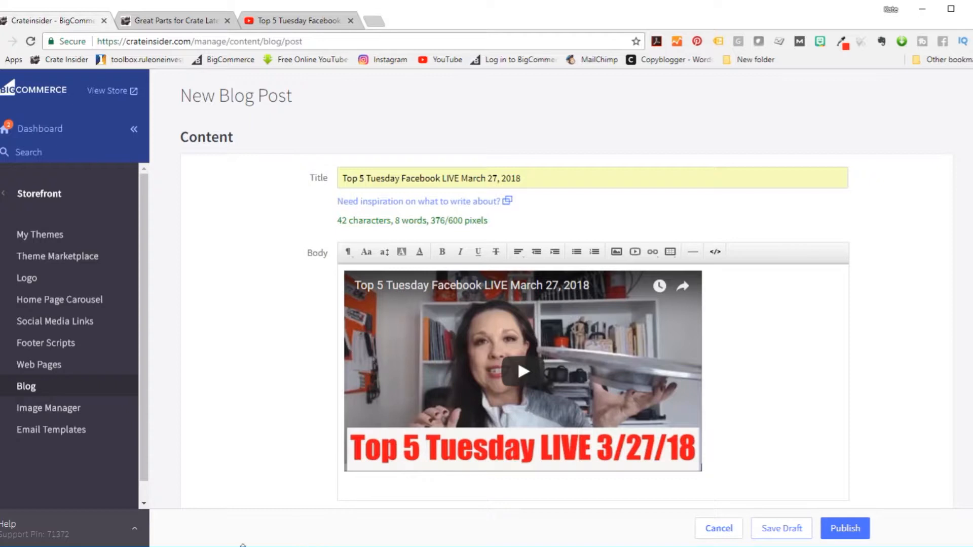
key("alt+Tab")
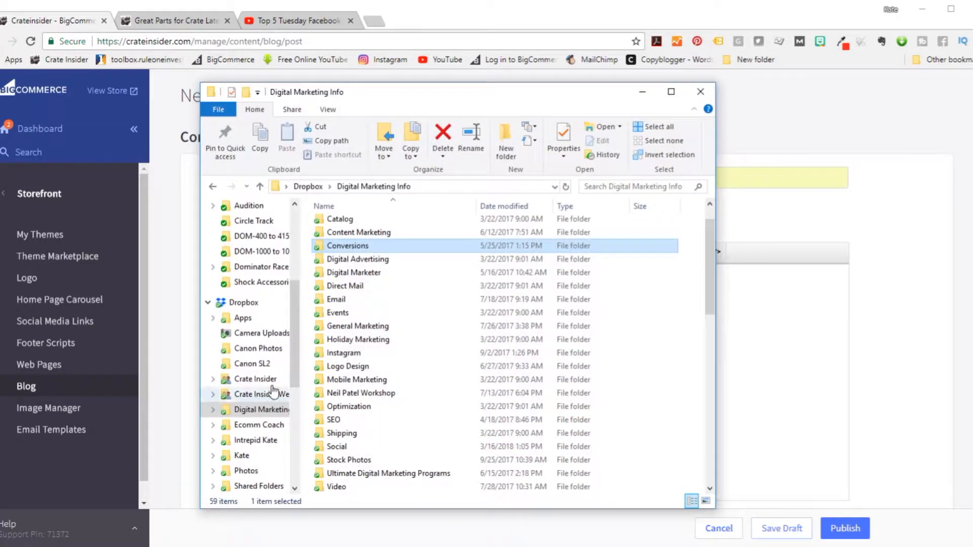
scroll(350, 286, "down", 4)
- Browse through the Crate Insider Videos folders looking for the Top 5 Tuesday files
left_click(351, 273)
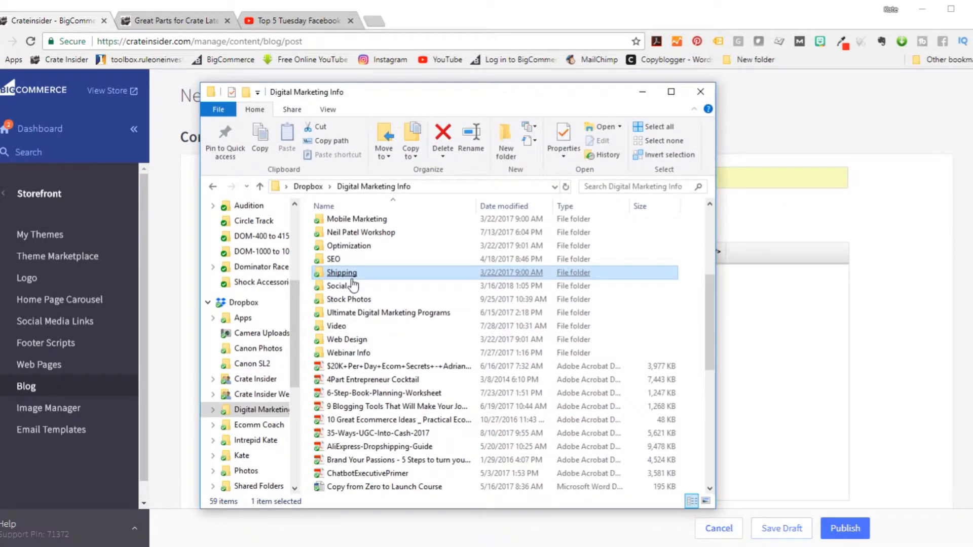
scroll(352, 284, "down", 1)
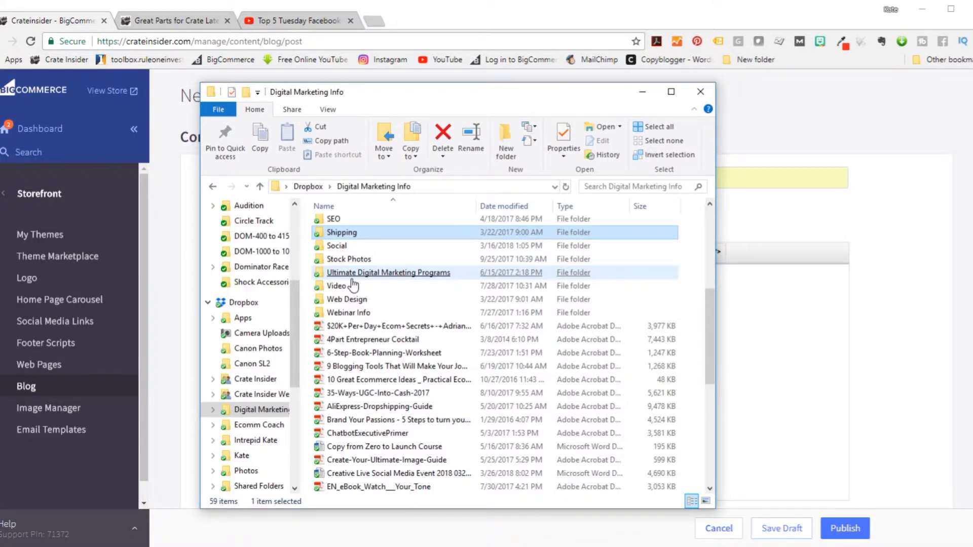
left_click(338, 286)
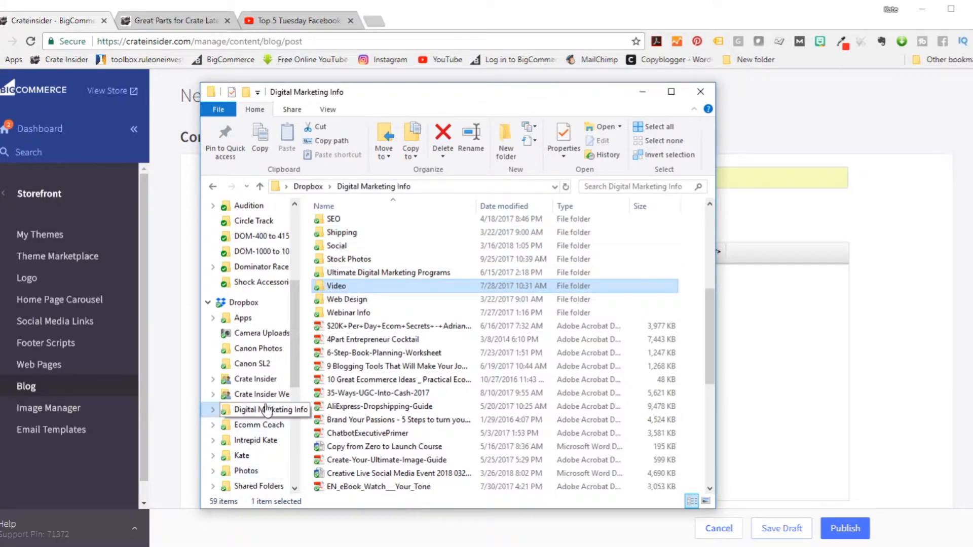
left_click(256, 378)
scroll(394, 371, "down", 3)
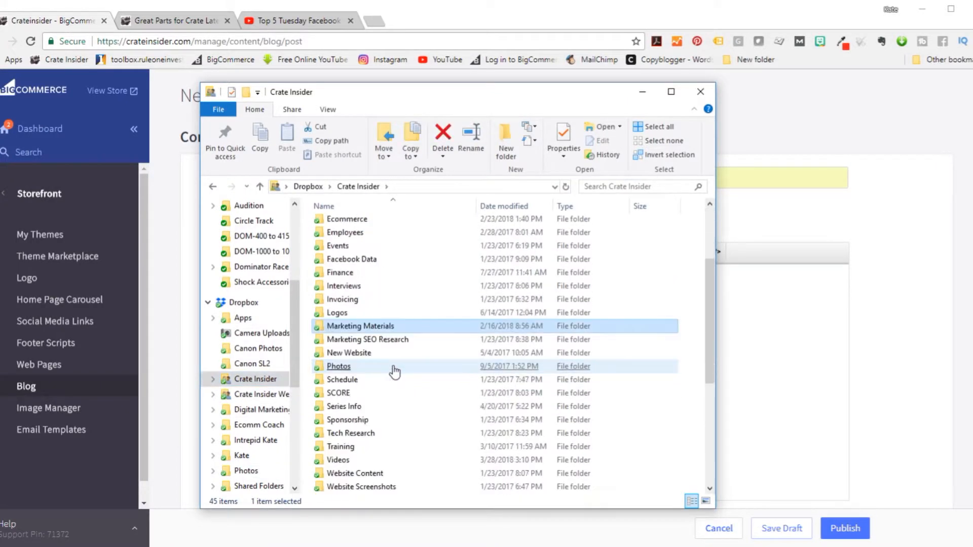
scroll(394, 371, "down", 4)
left_click(396, 369)
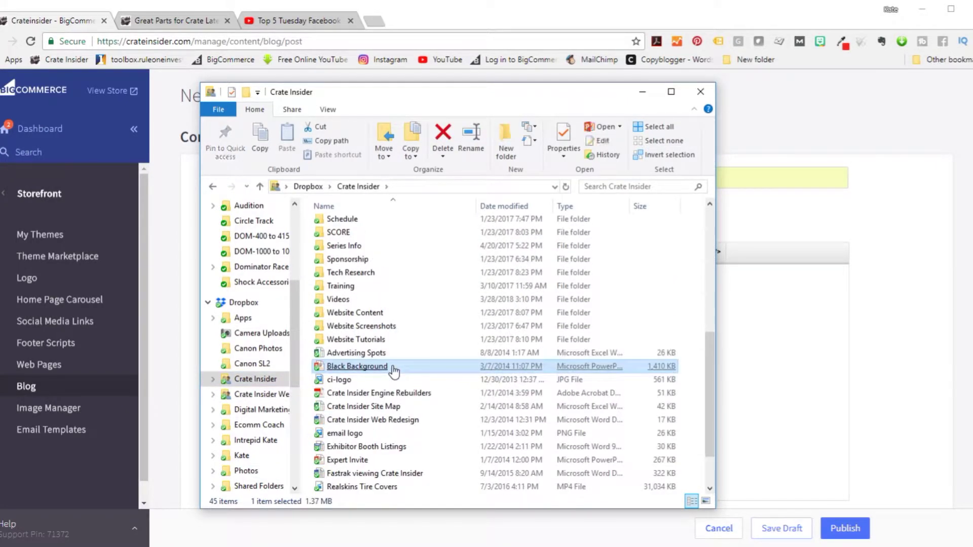
double_click(336, 300)
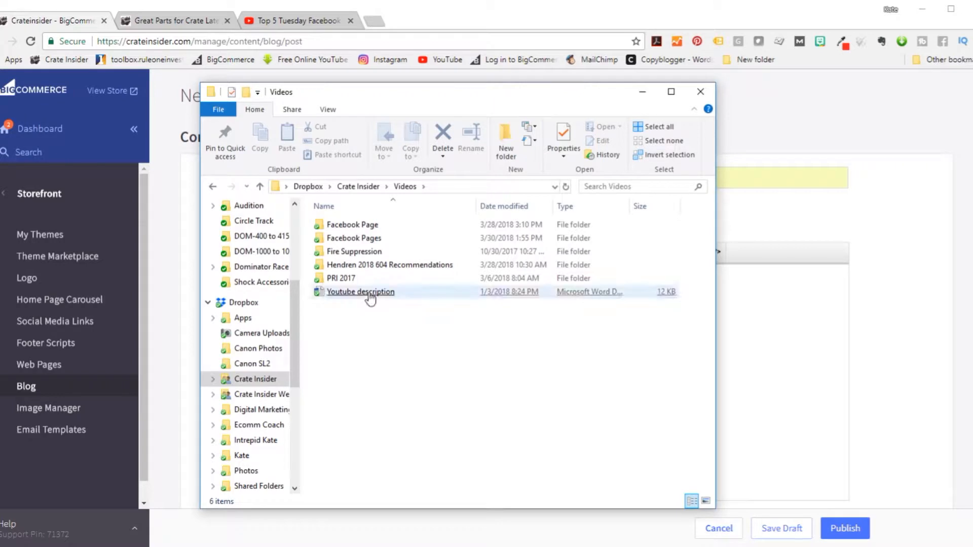
mouse_move(389, 265)
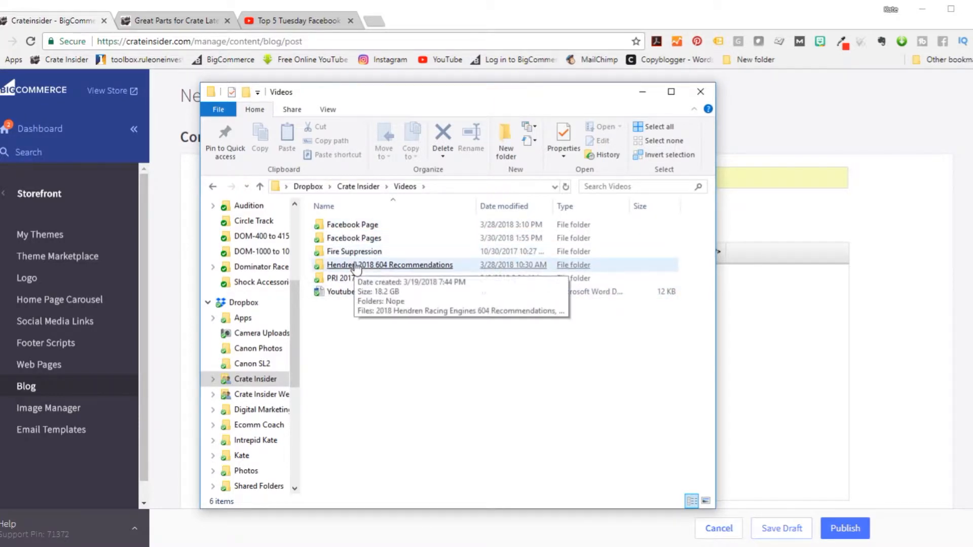
left_click(355, 280)
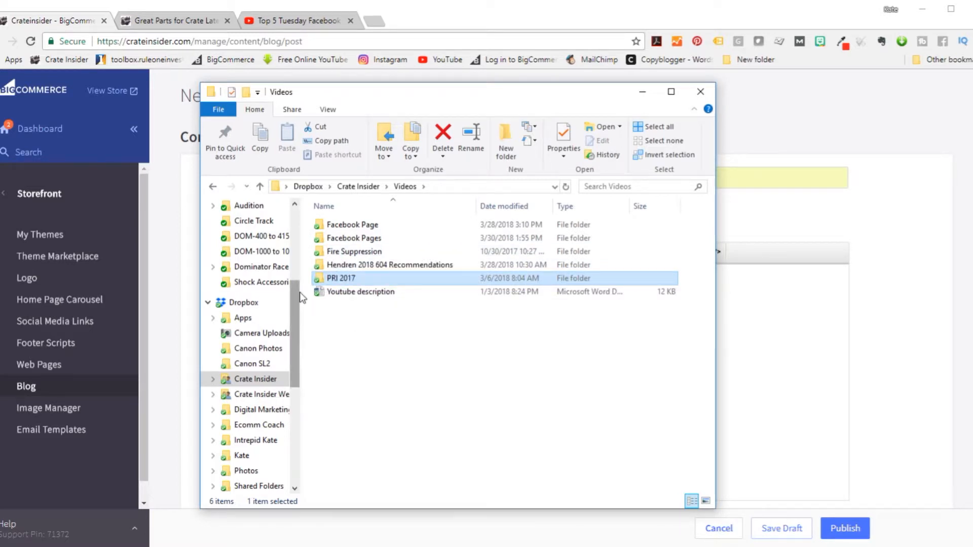
scroll(299, 292, "up", 5)
- Go to Desktop > Videos Working Files > Top 5 Tuesday and pick the Top 5 Tuesday Live 180327 document
left_click(248, 231)
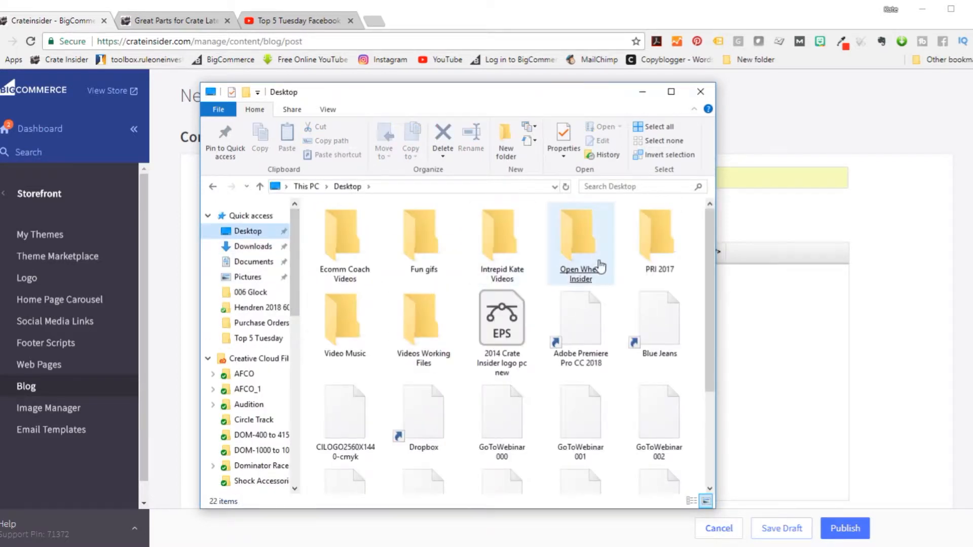
double_click(423, 334)
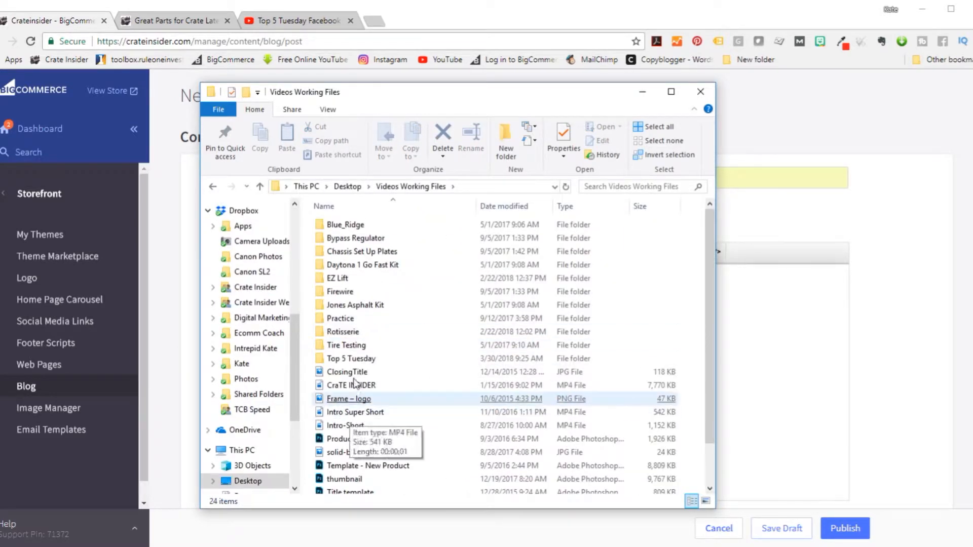
double_click(351, 358)
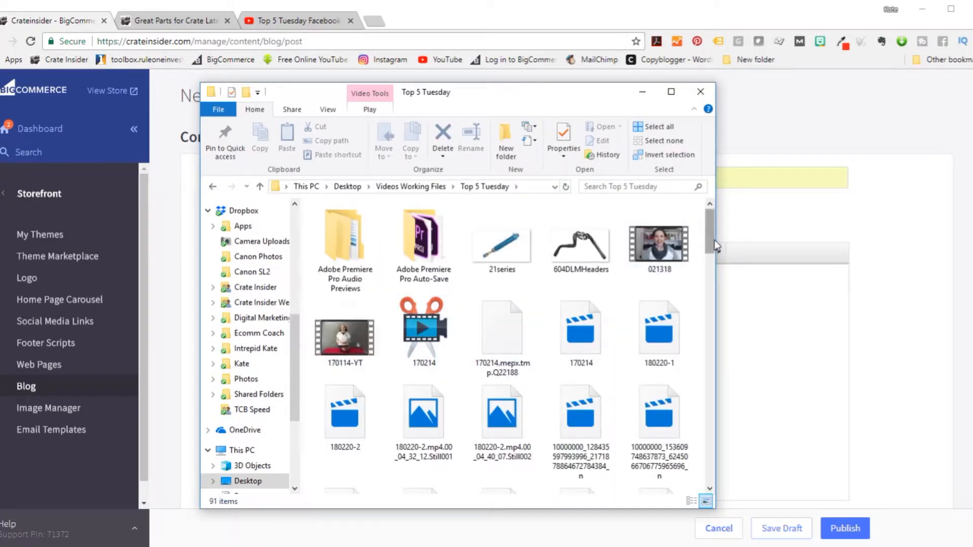
left_click_drag(709, 239, 703, 302)
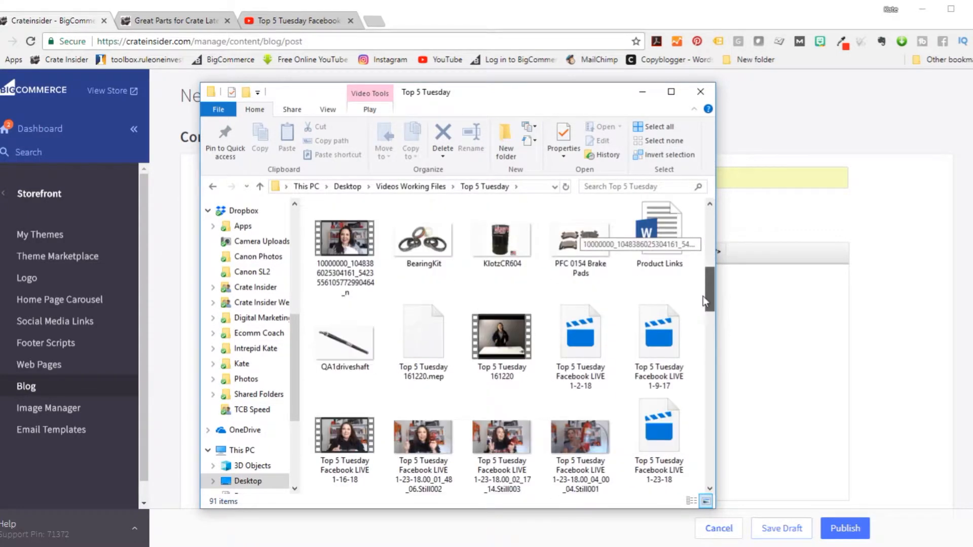
left_click_drag(703, 302, 688, 471)
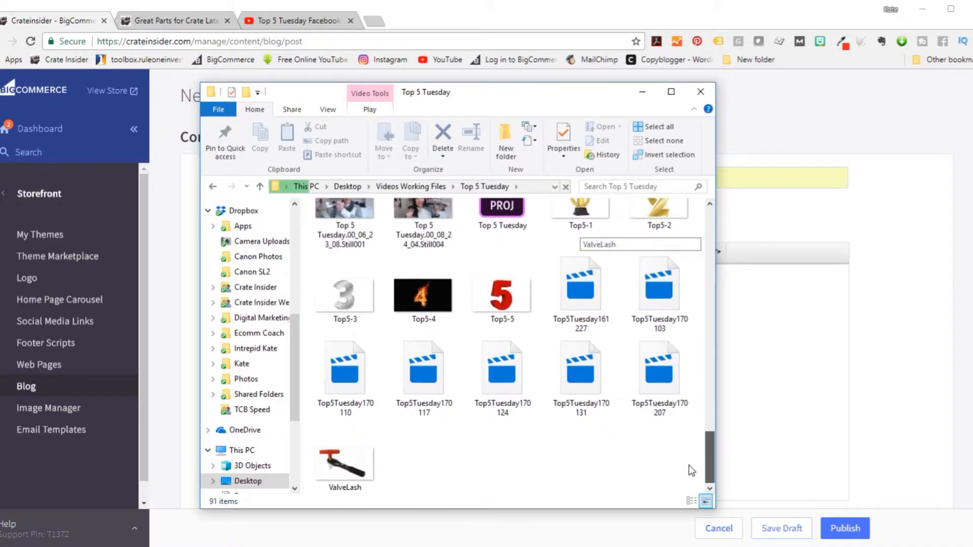
left_click_drag(689, 466, 693, 396)
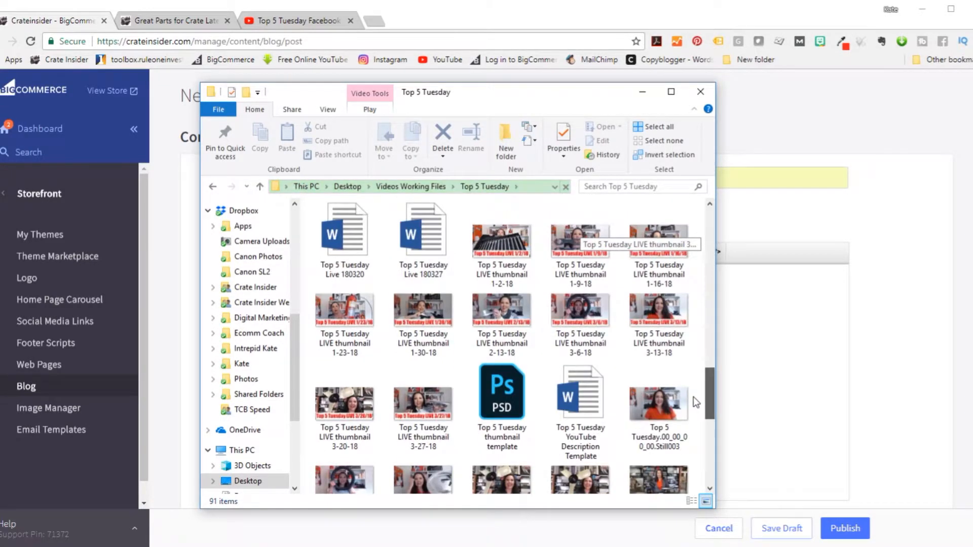
scroll(694, 396, "up", 2)
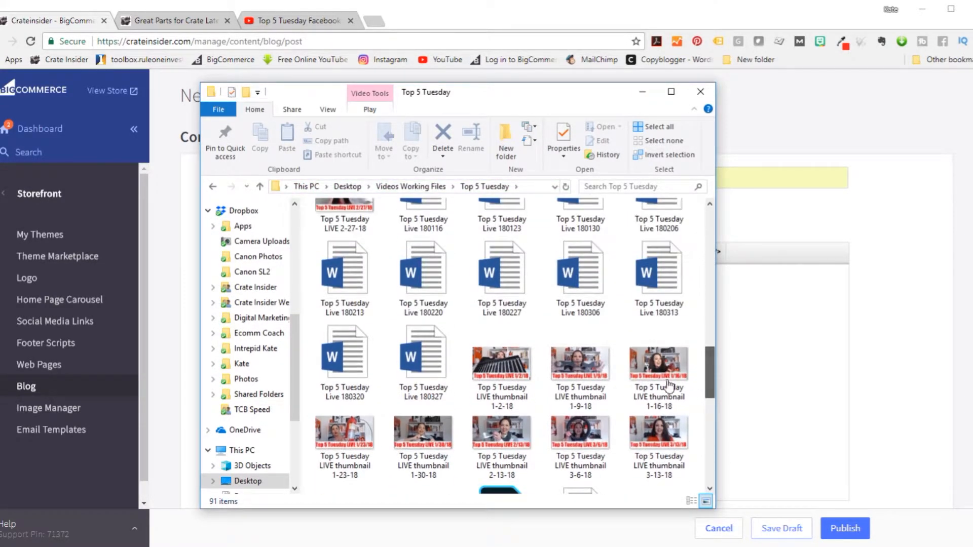
left_click(414, 368)
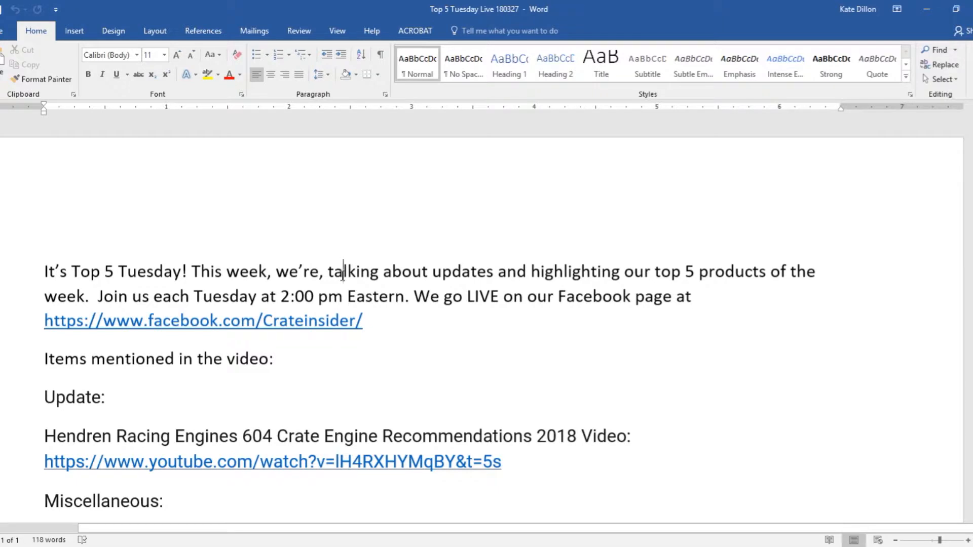
- Select all the description text in Word, close Word, and minimize File Explorer to reveal the post
key("ctrl+a")
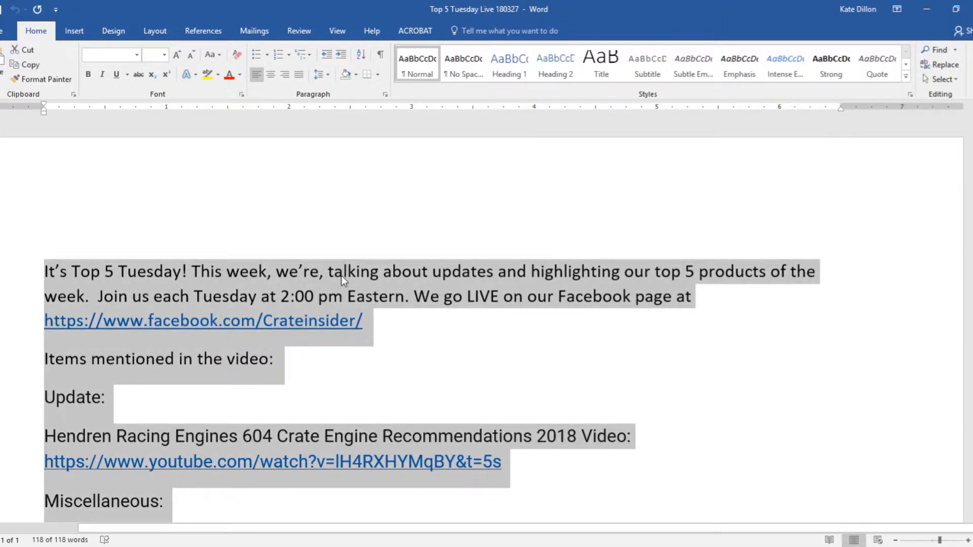
left_click(928, 9)
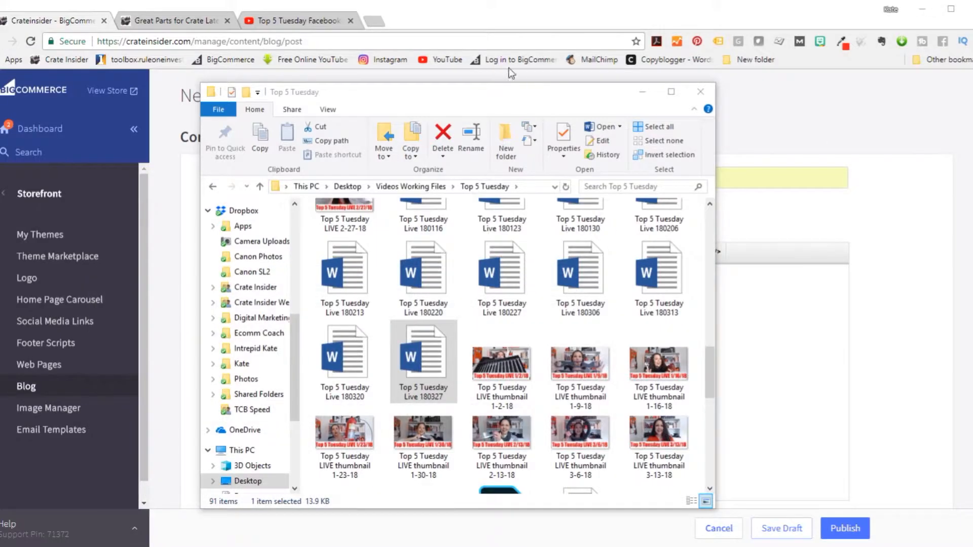
left_click(642, 95)
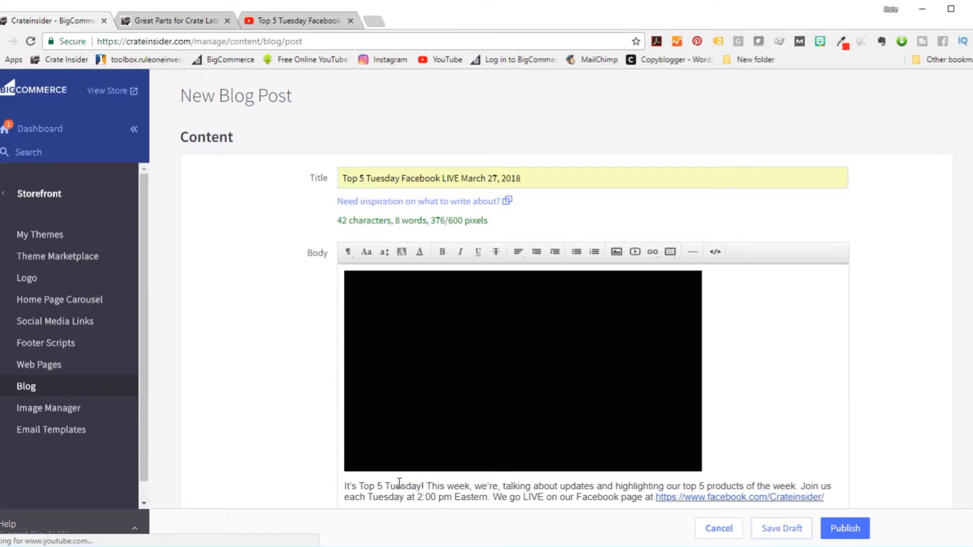
scroll(563, 480, "down", 2)
scroll(566, 478, "down", 2)
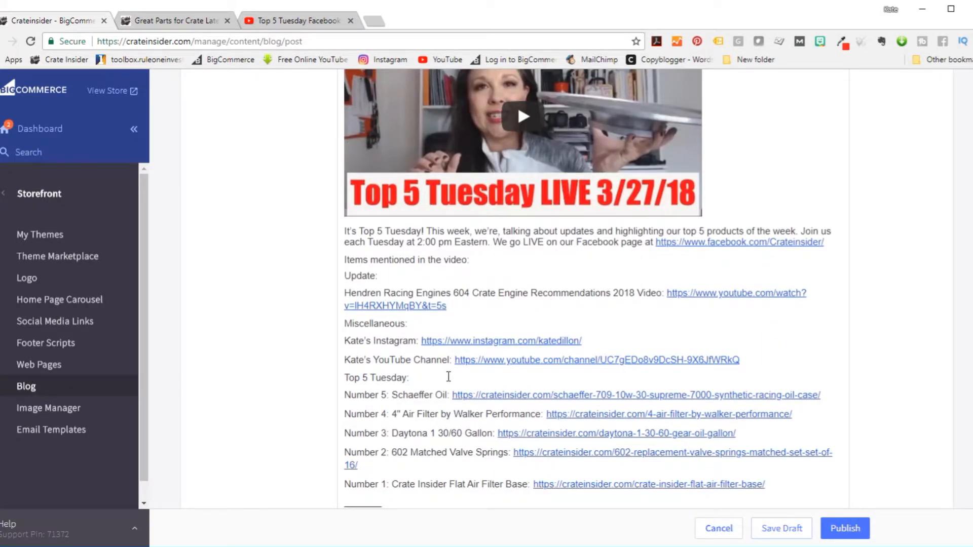
scroll(449, 376, "down", 2)
scroll(487, 359, "down", 1)
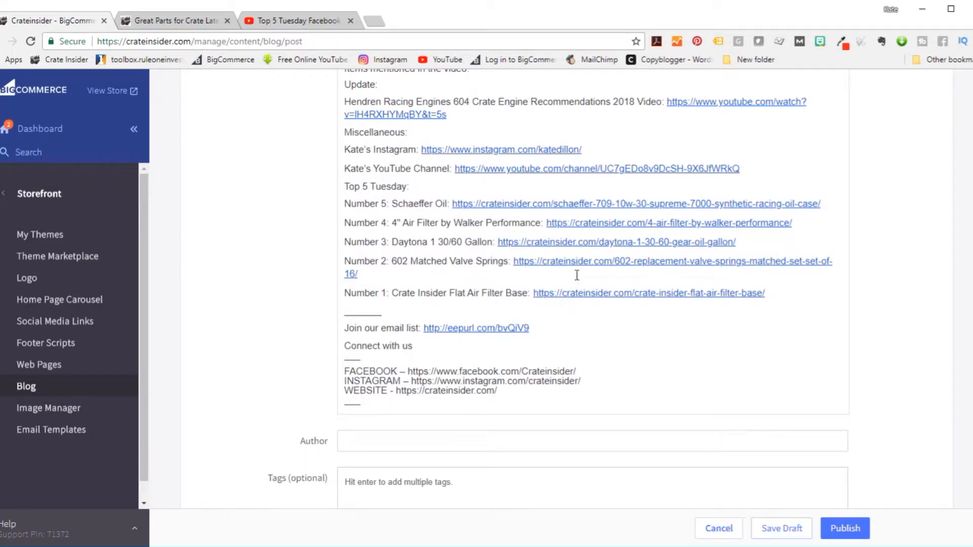
scroll(534, 189, "up", 1)
scroll(536, 205, "down", 2)
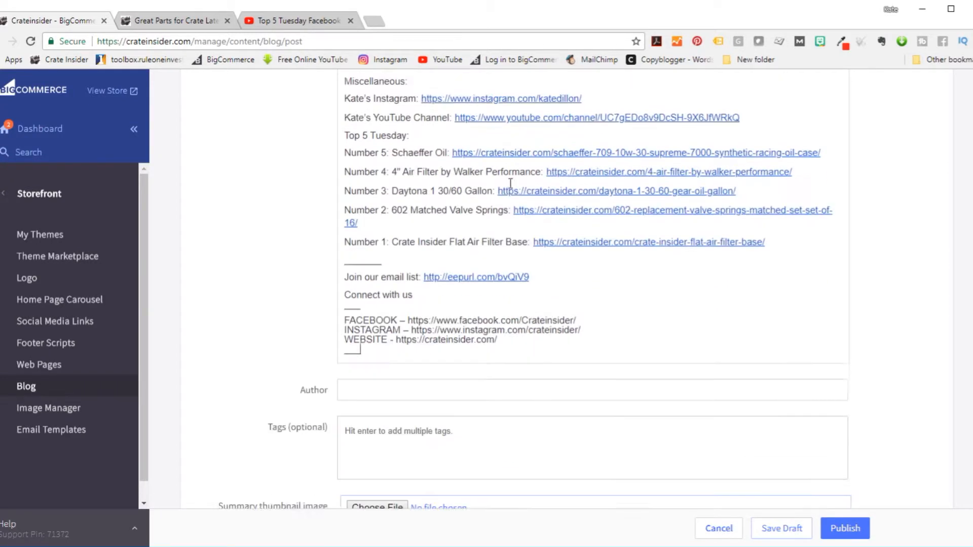
scroll(542, 217, "down", 2)
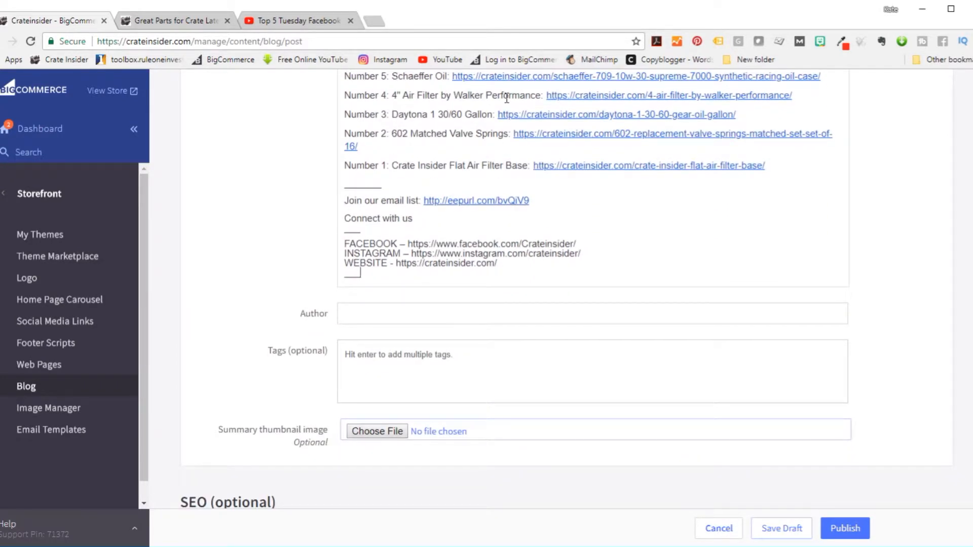
left_click(584, 244)
- Auto-link the Facebook and Instagram addresses and select the WEBSITE line to replace it with YOUTUBE --
key("Return")
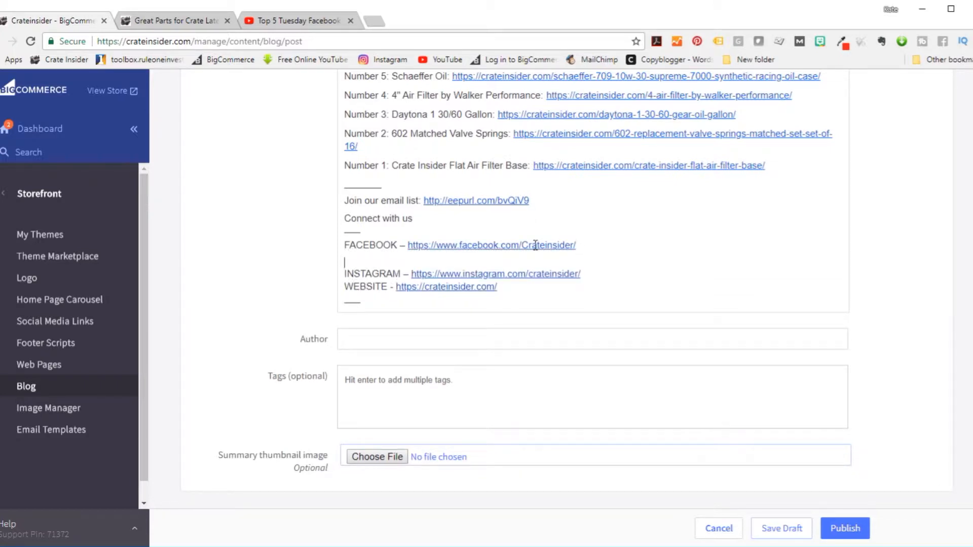
key("BackSpace")
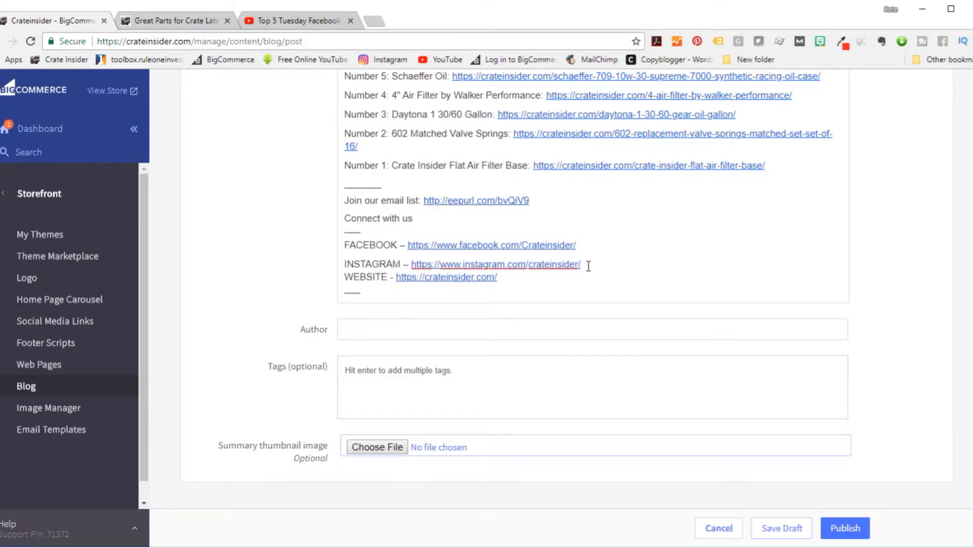
key("Return")
key("BackSpace")
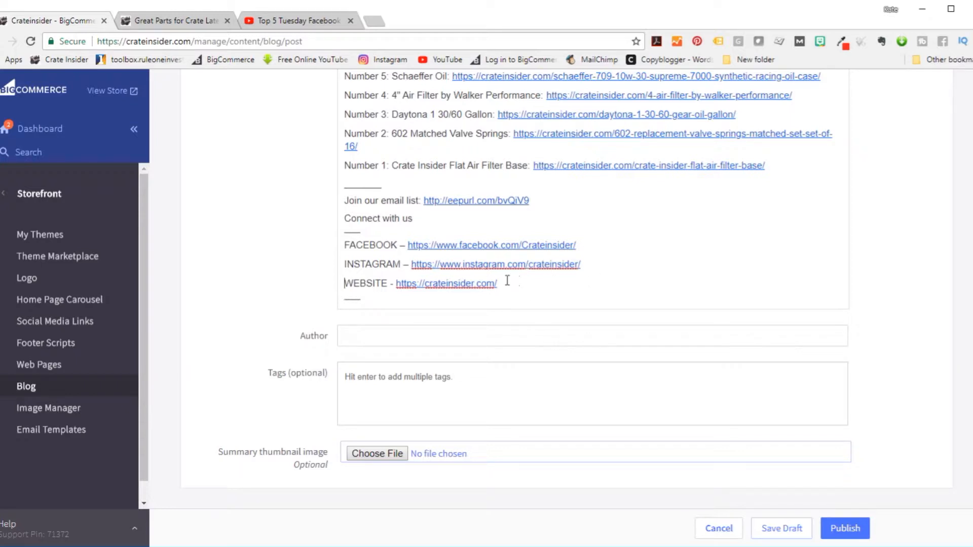
left_click_drag(500, 282, 346, 278)
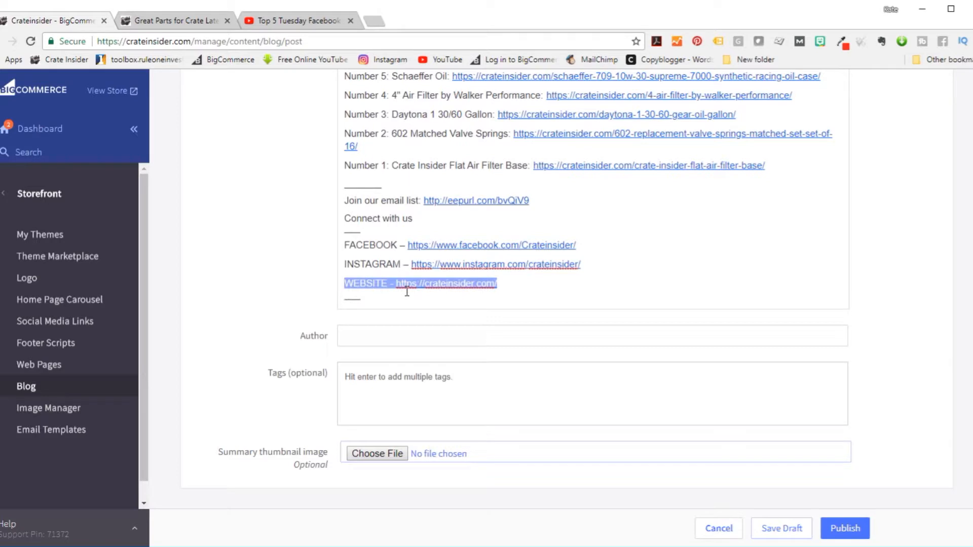
type("YOUTUBE")
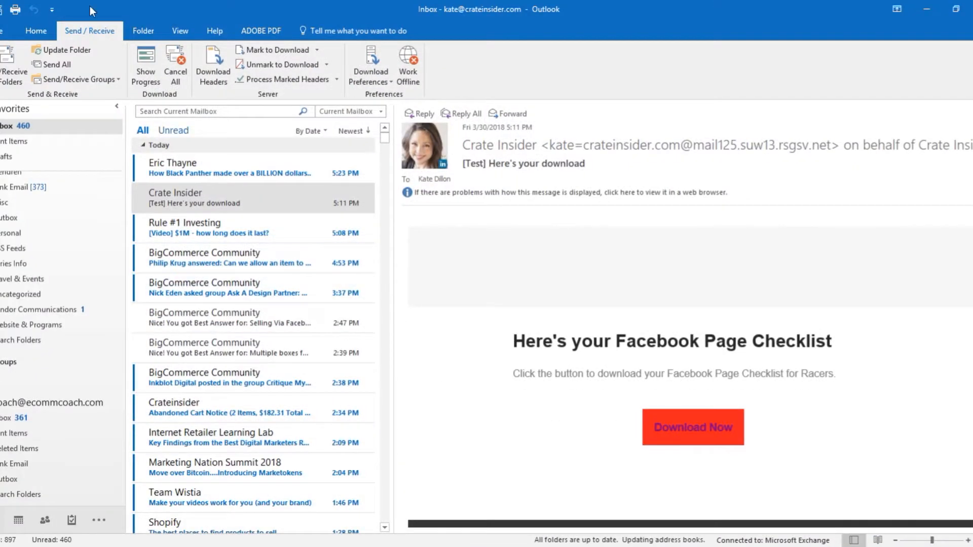
- In an Outlook new message, select the signature's YouTube channel link and put the draft away
left_click(34, 33)
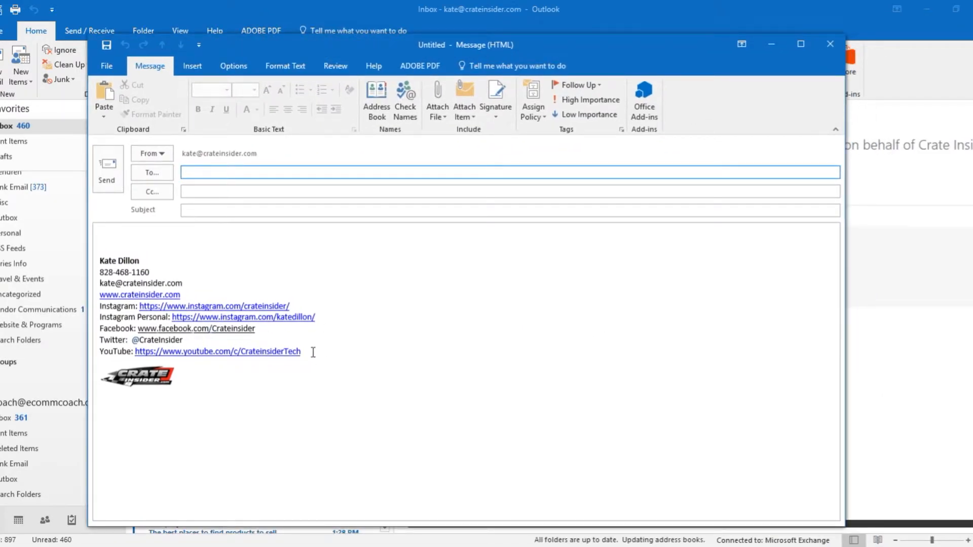
left_click_drag(313, 352, 135, 353)
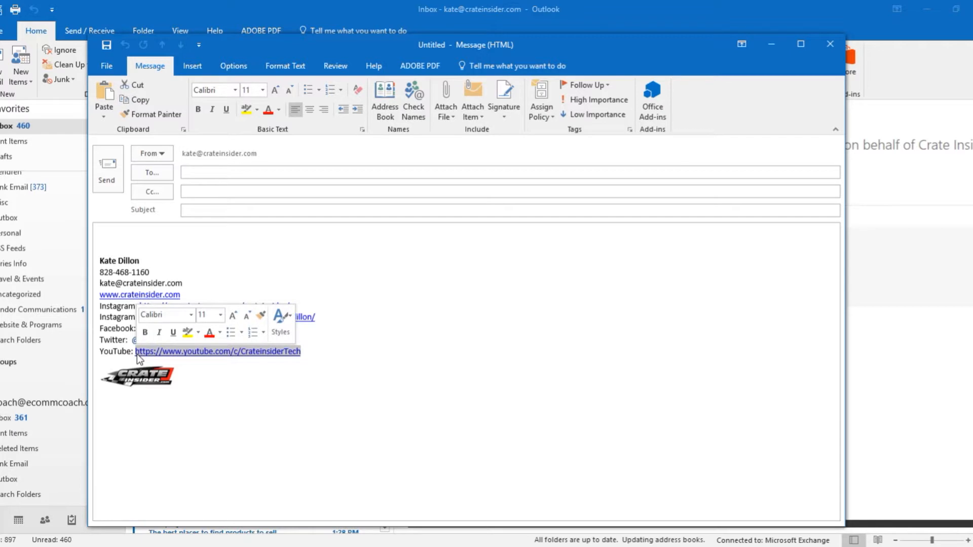
left_click(770, 45)
left_click(926, 9)
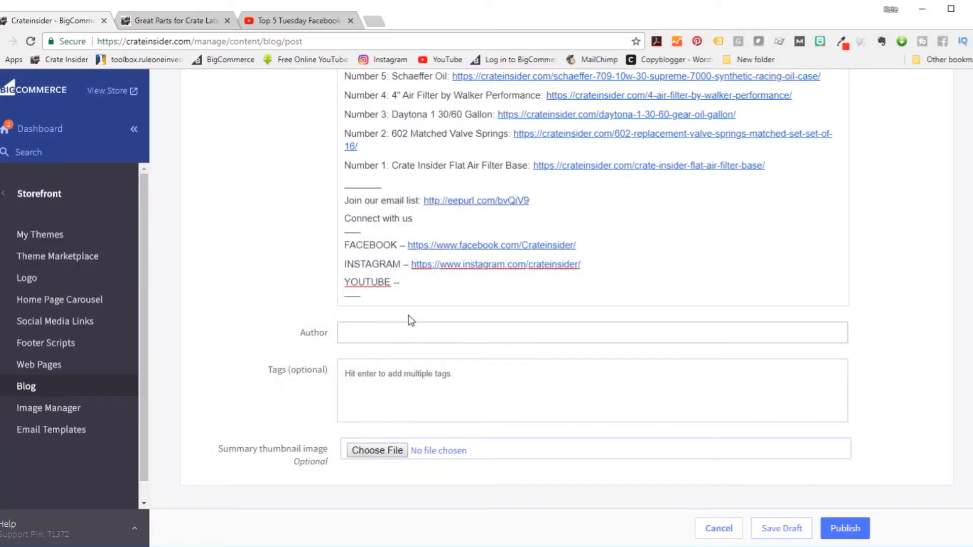
key("ctrl+v")
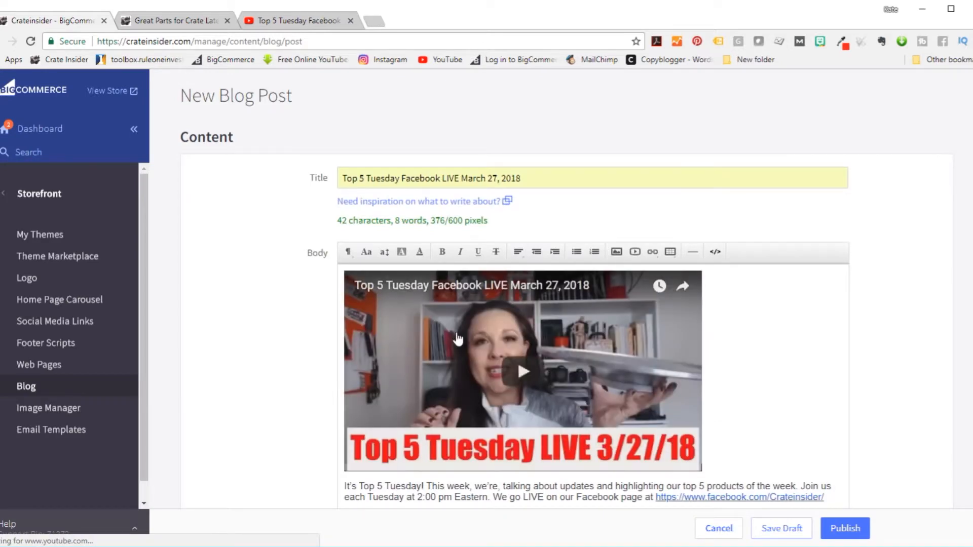
scroll(643, 446, "down", 10)
scroll(652, 430, "down", 1)
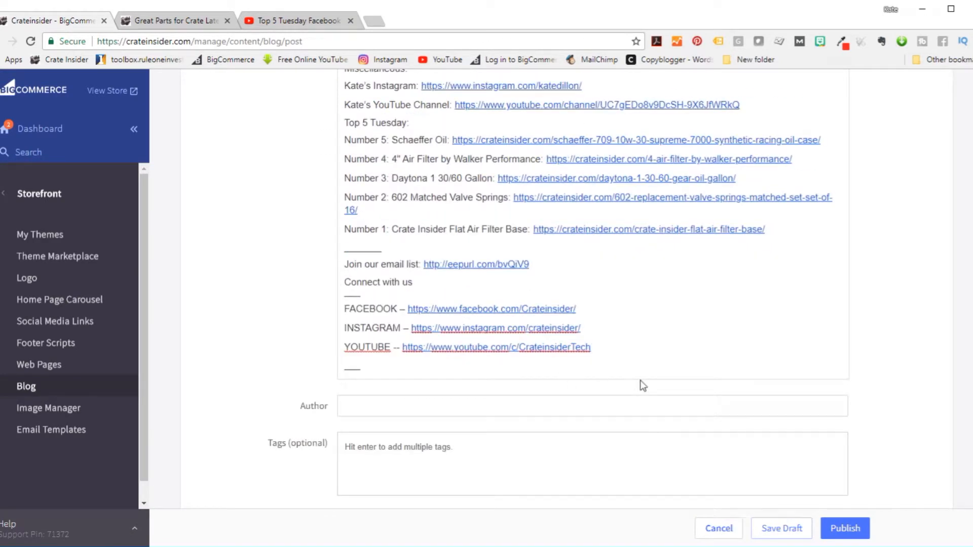
scroll(536, 342, "up", 3)
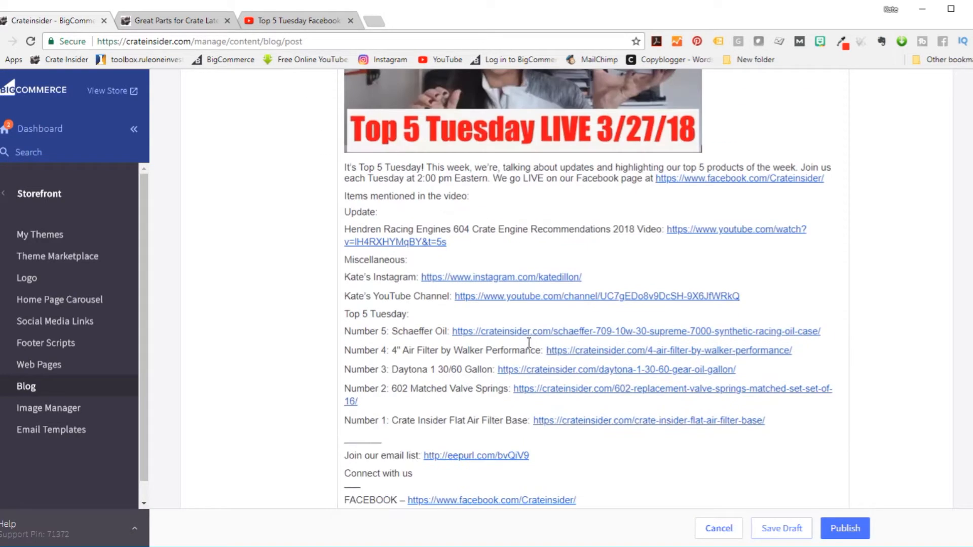
scroll(535, 342, "up", 4)
scroll(536, 342, "up", 3)
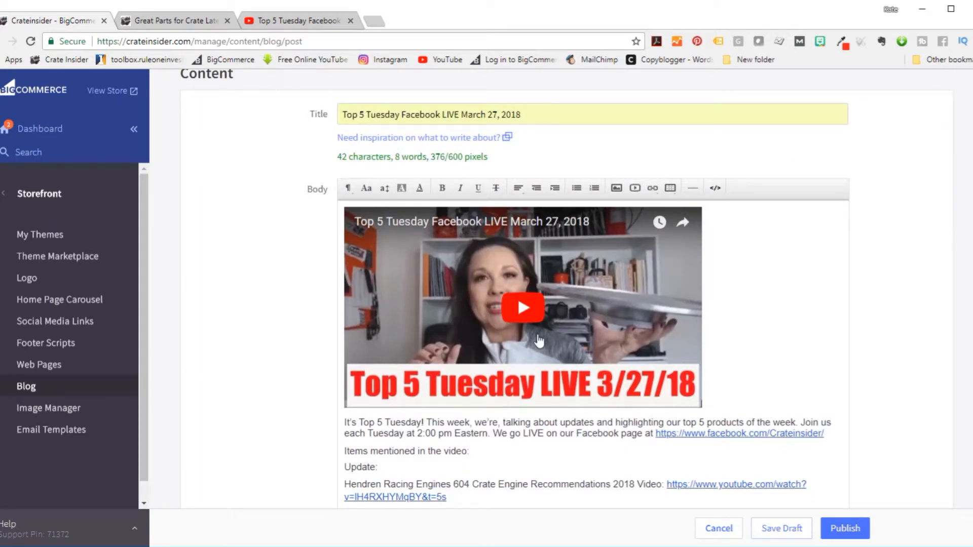
scroll(537, 342, "down", 1)
scroll(537, 342, "up", 2)
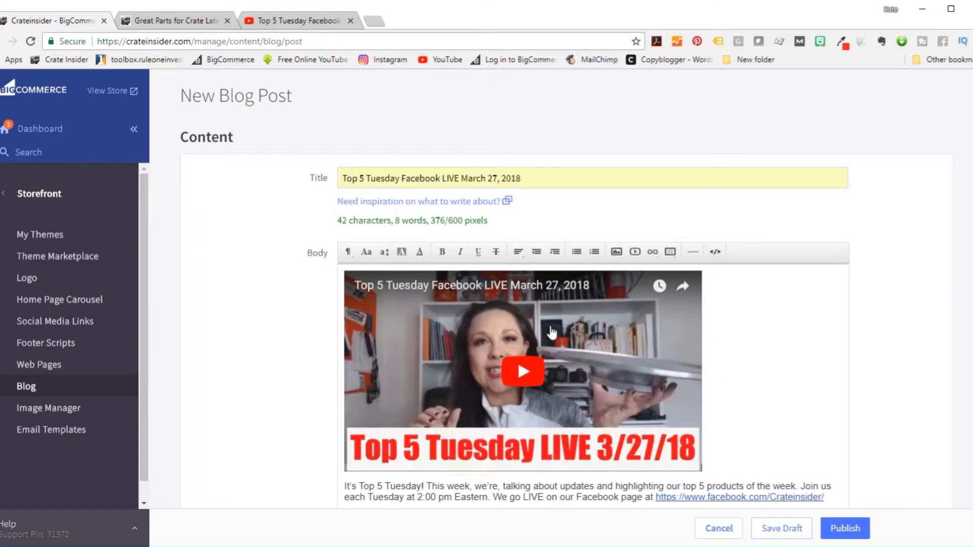
scroll(712, 321, "down", 6)
scroll(710, 322, "down", 2)
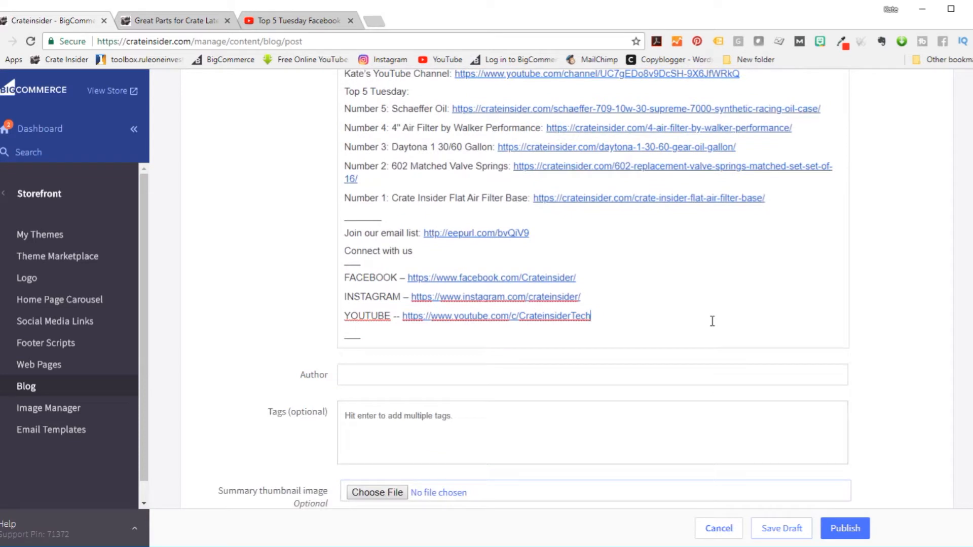
- Choose the suggested Crate Insider author, review the URL slug, and select the opening paragraph
left_click(448, 339)
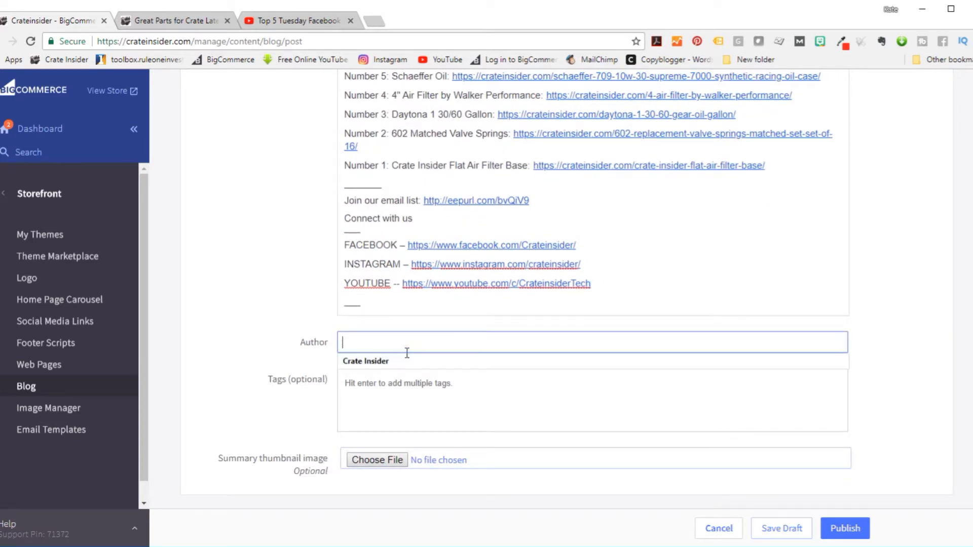
left_click(398, 363)
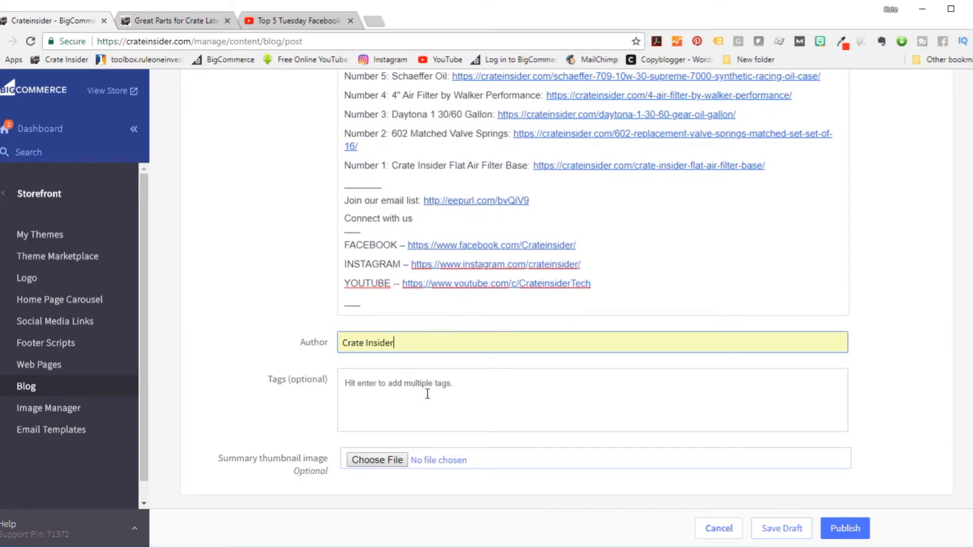
scroll(426, 394, "down", 1)
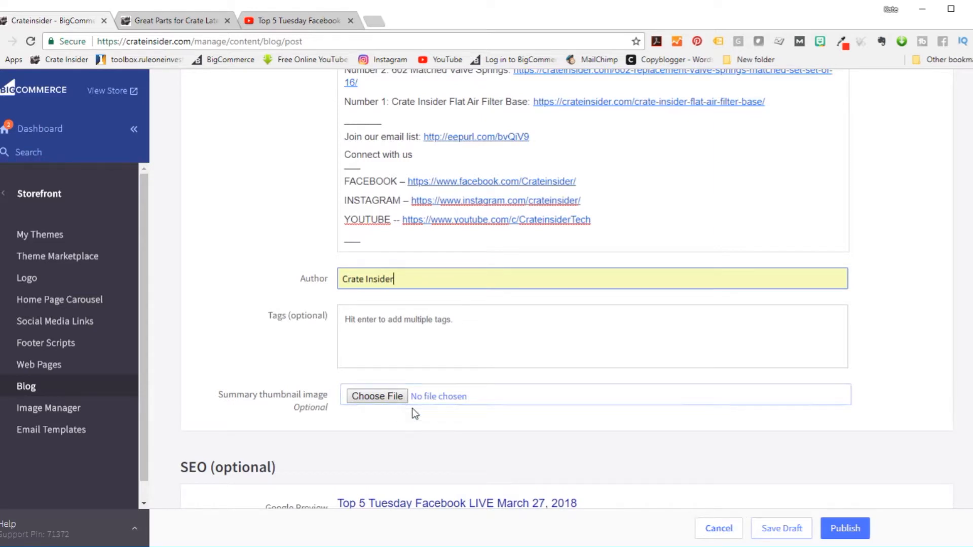
scroll(412, 414, "down", 2)
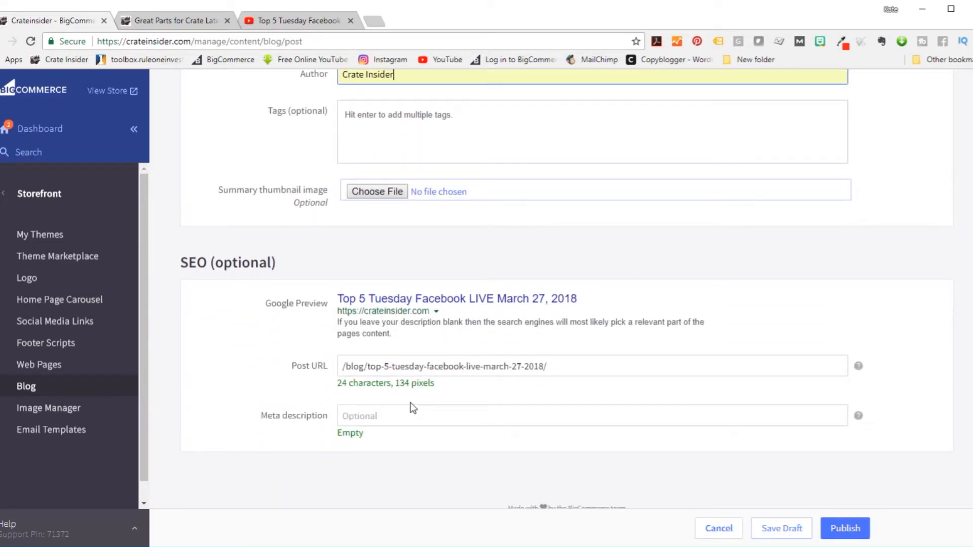
scroll(410, 402, "down", 1)
left_click(524, 312)
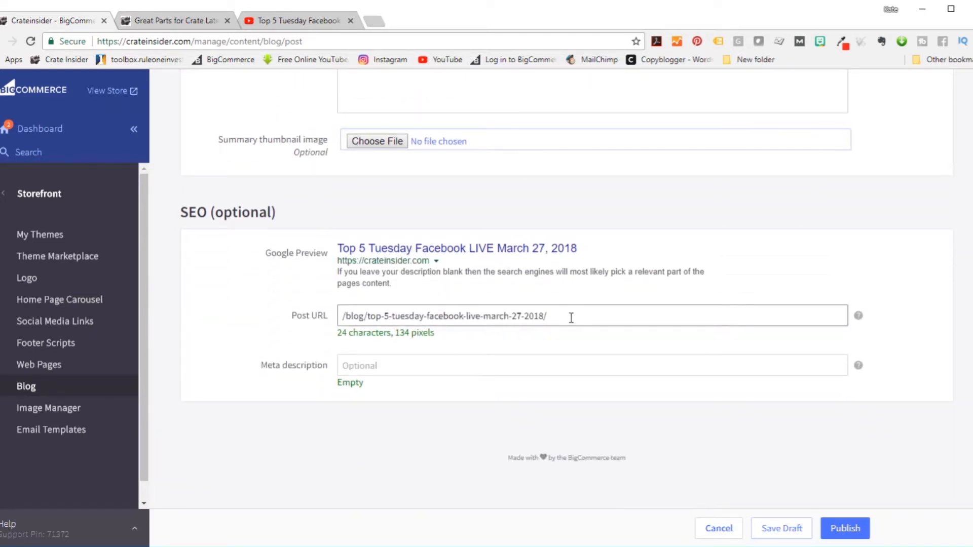
scroll(480, 341, "up", 3)
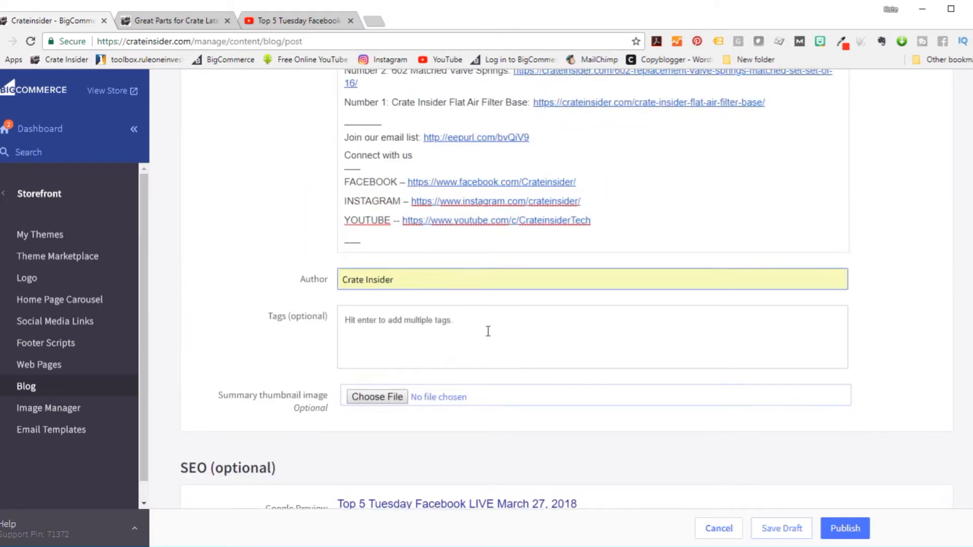
scroll(487, 330, "up", 4)
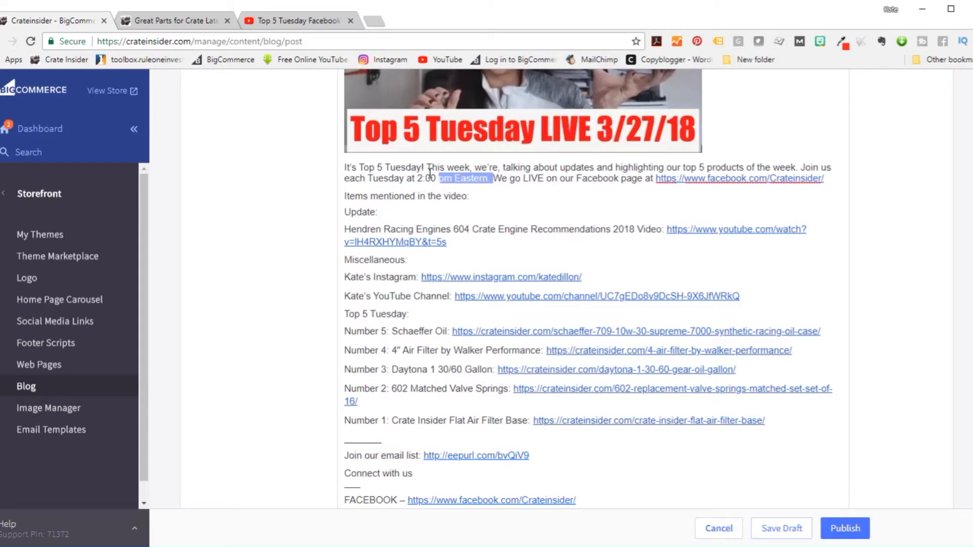
left_click_drag(493, 181, 344, 172)
key("ctrl+c")
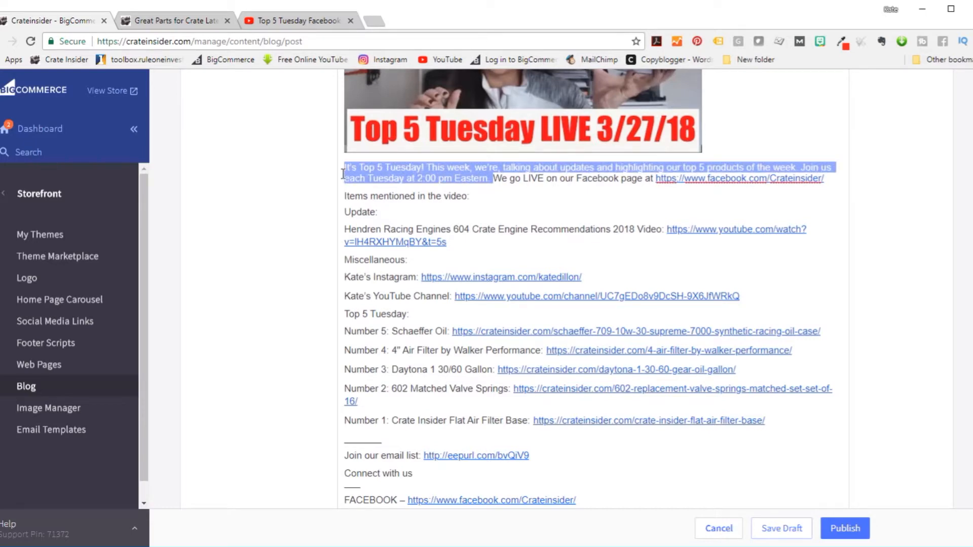
scroll(377, 218, "down", 2)
scroll(425, 228, "down", 10)
scroll(467, 239, "down", 2)
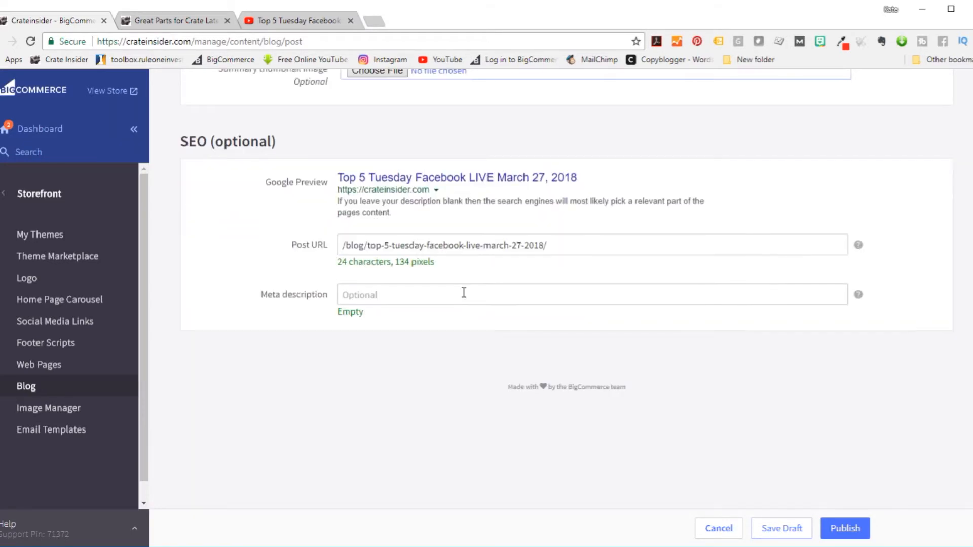
- Paste the opening paragraph as the meta description and publish the post
left_click(404, 294)
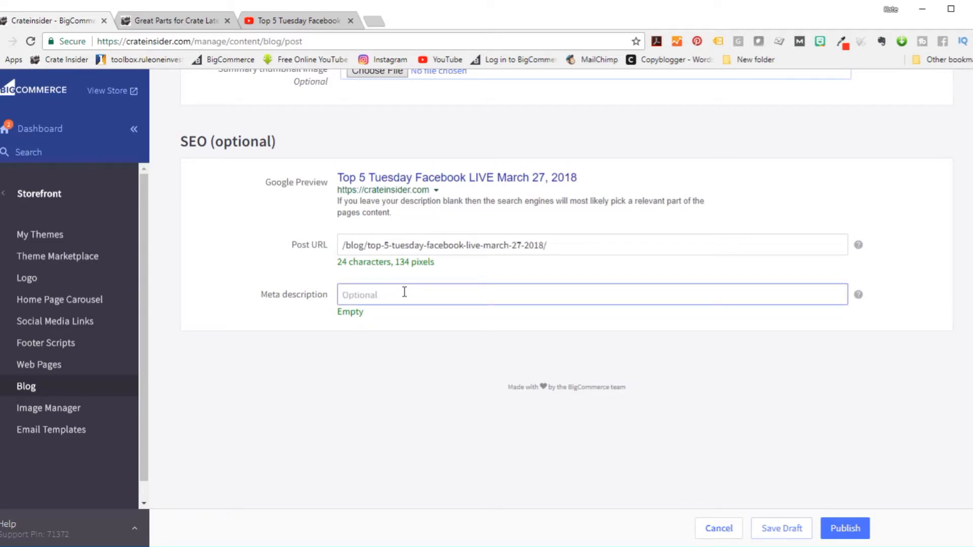
key("ctrl+v")
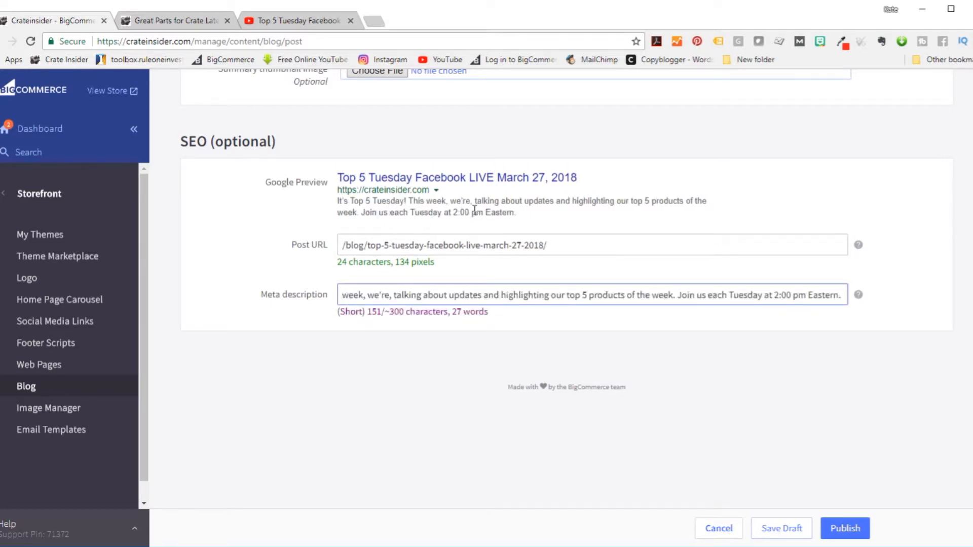
left_click(842, 531)
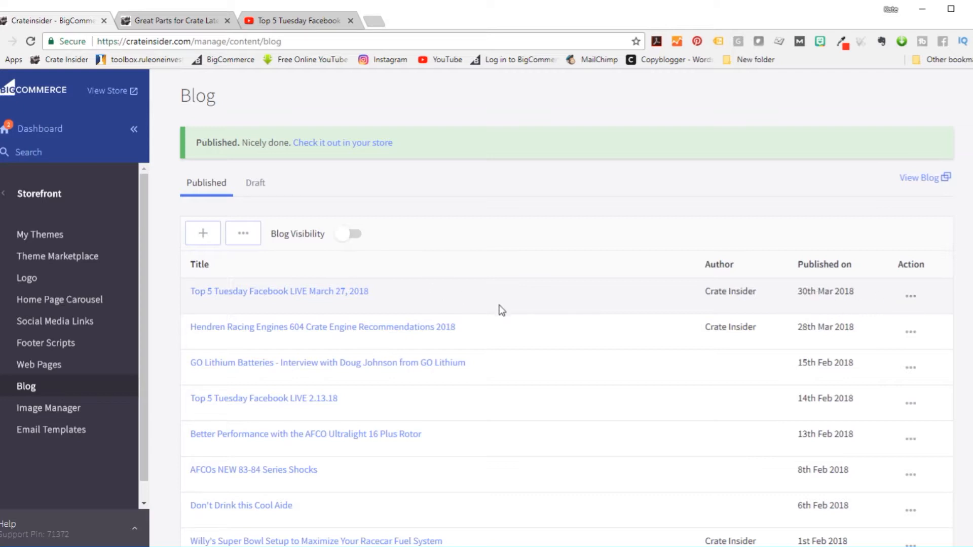
- Reopen the newly published Top 5 Tuesday post for editing from its row actions
left_click(912, 297)
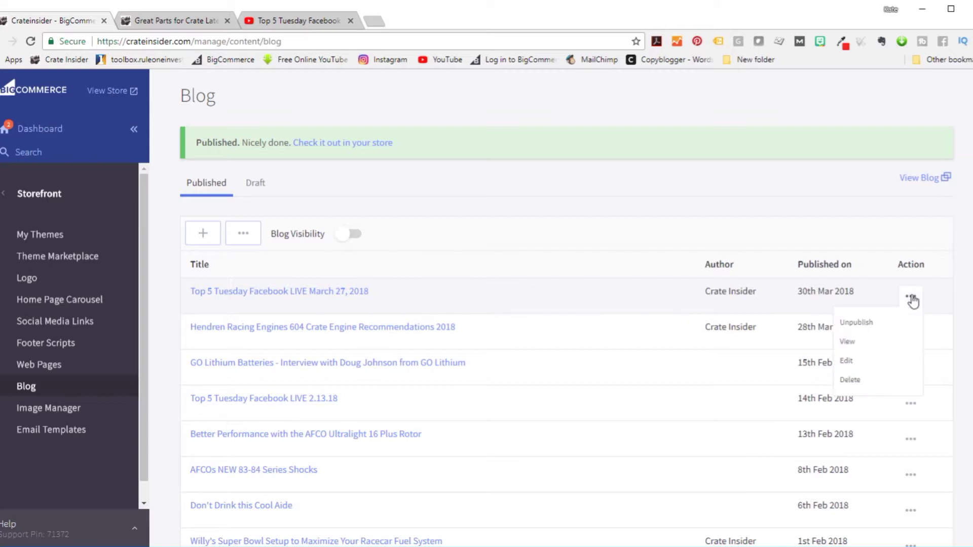
left_click(849, 363)
scroll(716, 370, "down", 3)
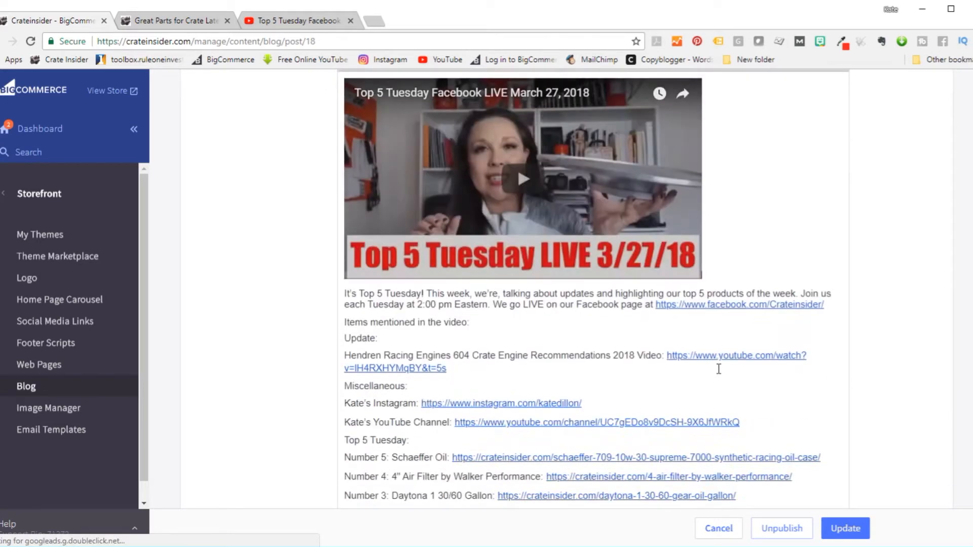
scroll(519, 389, "down", 5)
scroll(518, 387, "down", 4)
scroll(518, 388, "down", 3)
scroll(518, 389, "down", 3)
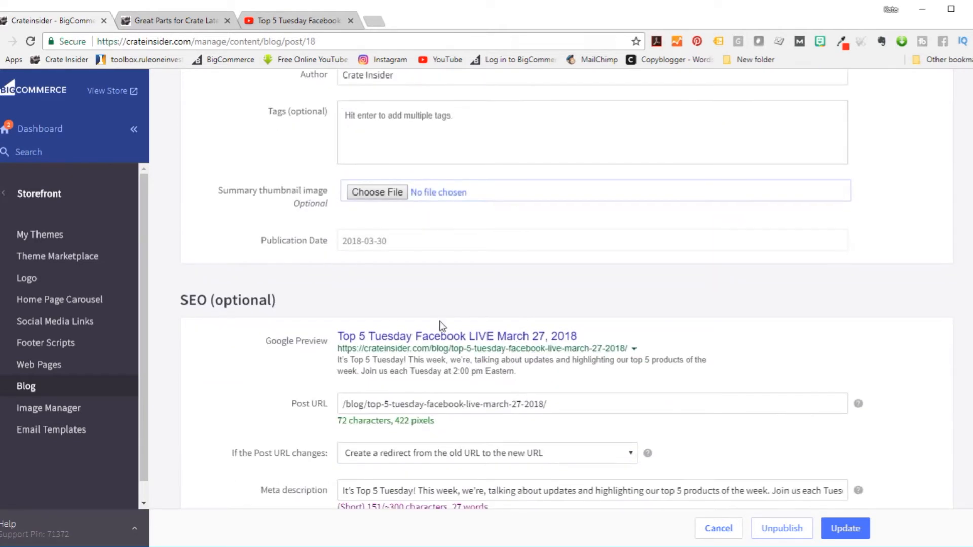
- Change the publication date to March 27, 2018 and update the post
left_click(375, 243)
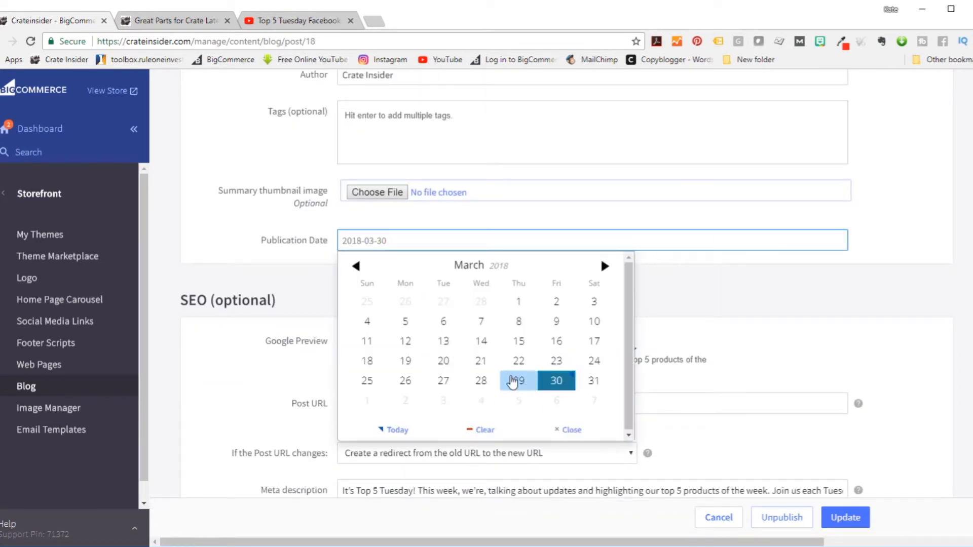
left_click(445, 383)
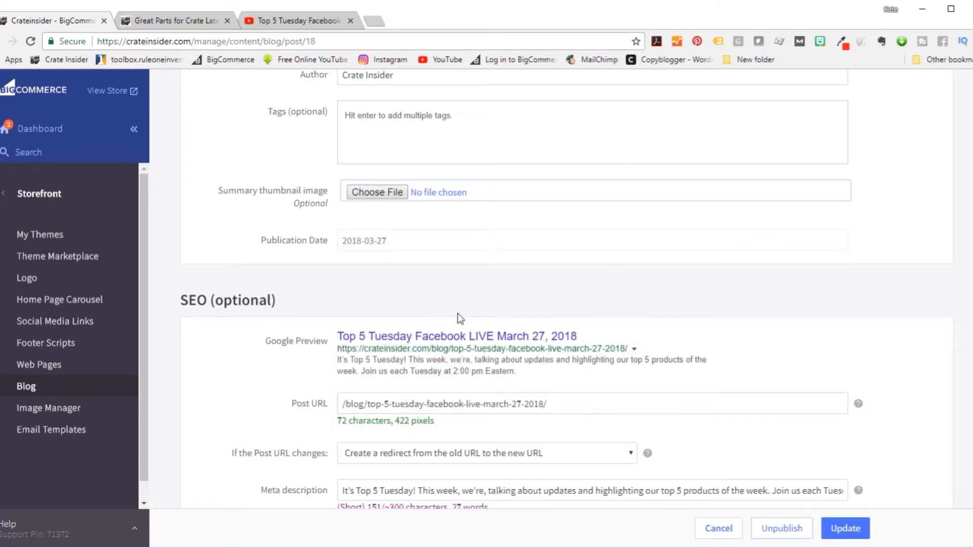
left_click(846, 529)
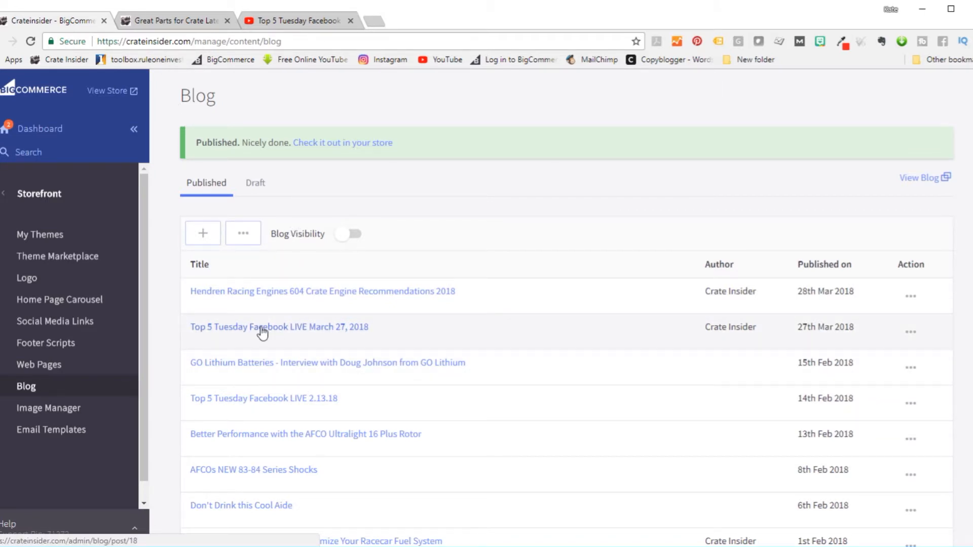
left_click(914, 299)
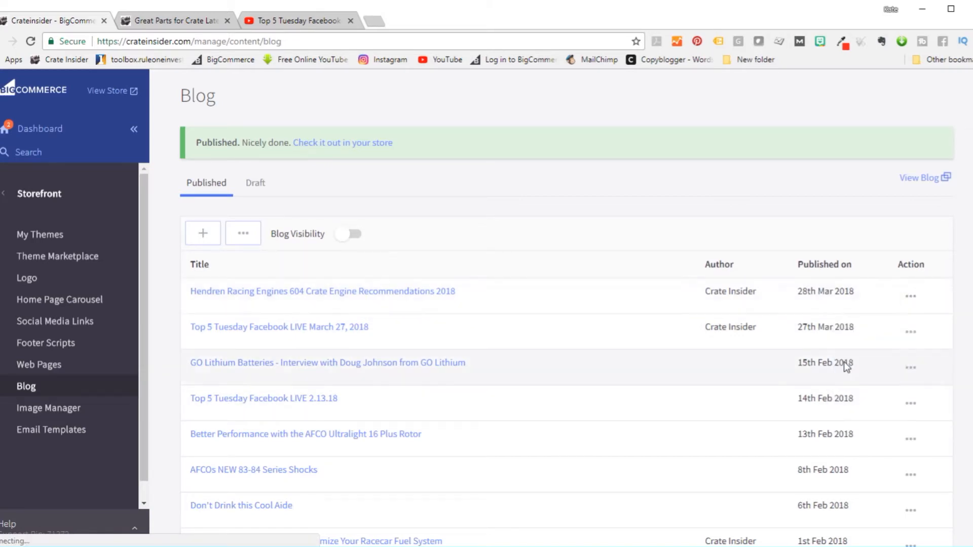
scroll(524, 387, "down", 3)
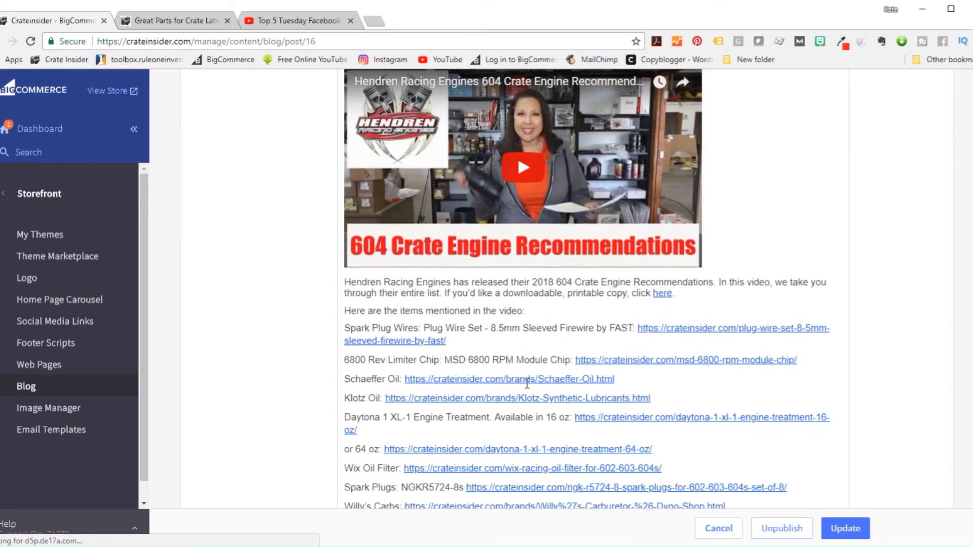
scroll(527, 384, "down", 5)
scroll(502, 365, "down", 1)
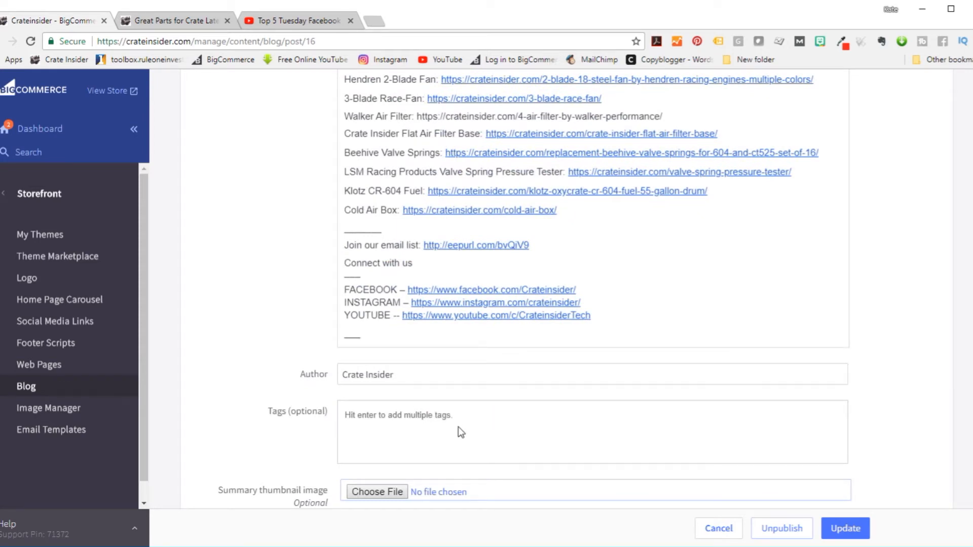
scroll(458, 432, "down", 3)
scroll(409, 365, "down", 1)
- Set the Hendren Racing Engines post's date to March 21, 2018, update it, and switch to the storefront
left_click(456, 285)
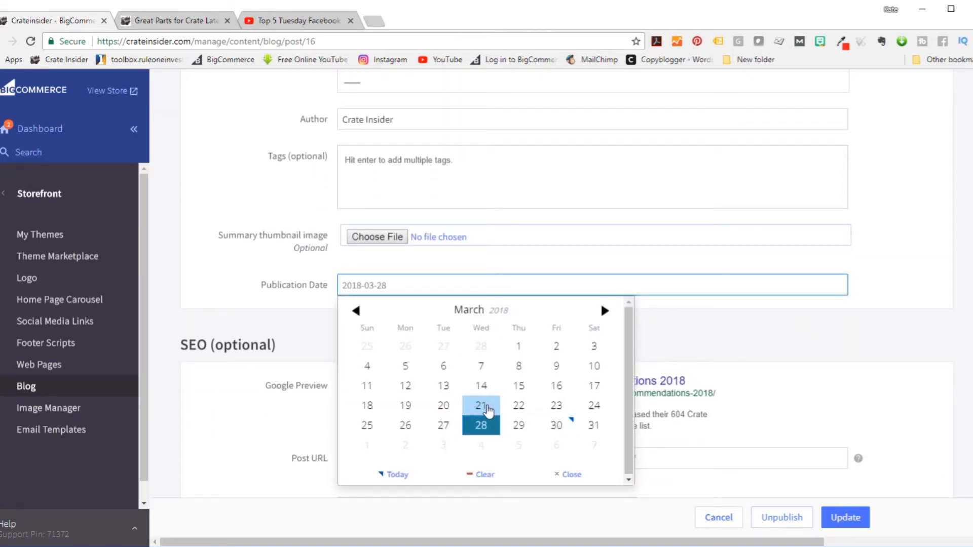
left_click(481, 405)
left_click(841, 531)
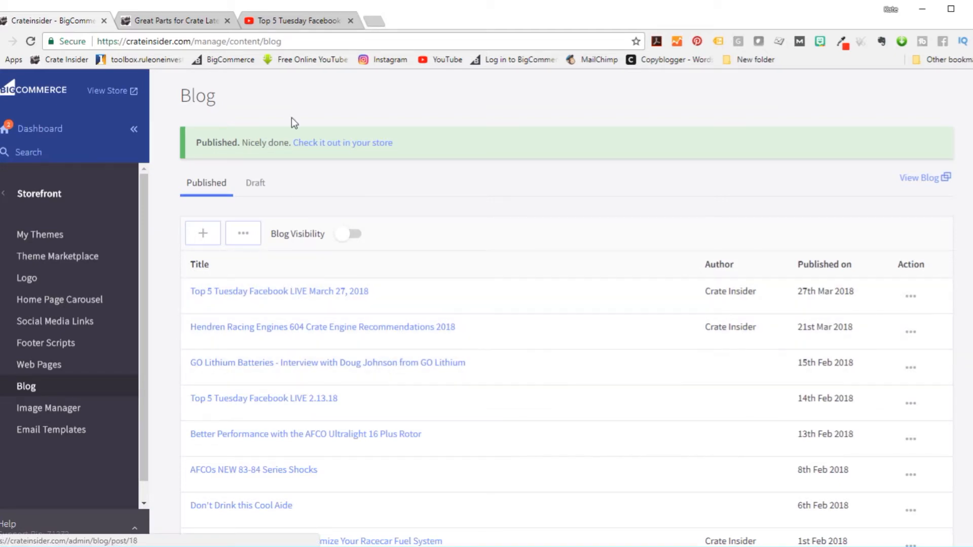
left_click(161, 20)
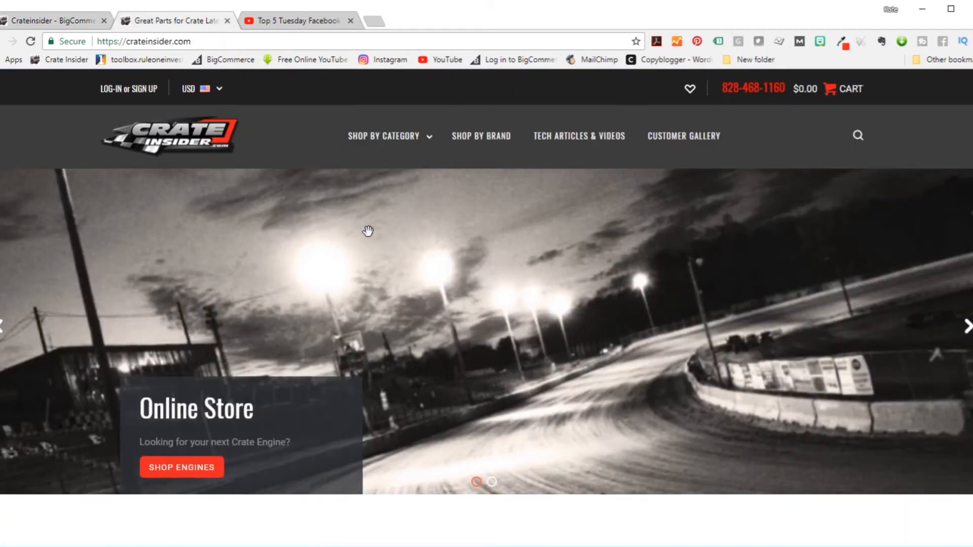
scroll(368, 229, "down", 4)
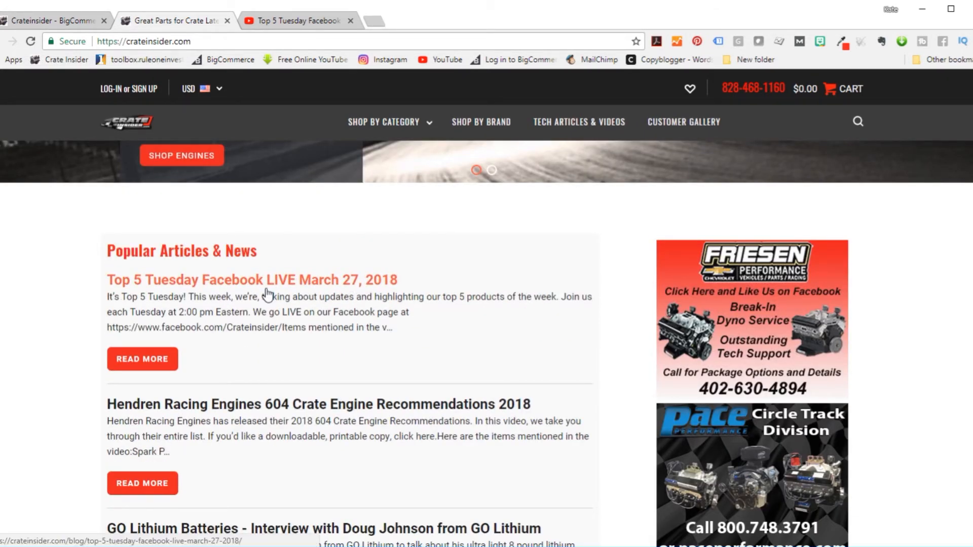
- Open the Top 5 Tuesday article from Popular Articles & News on the storefront
left_click(240, 281)
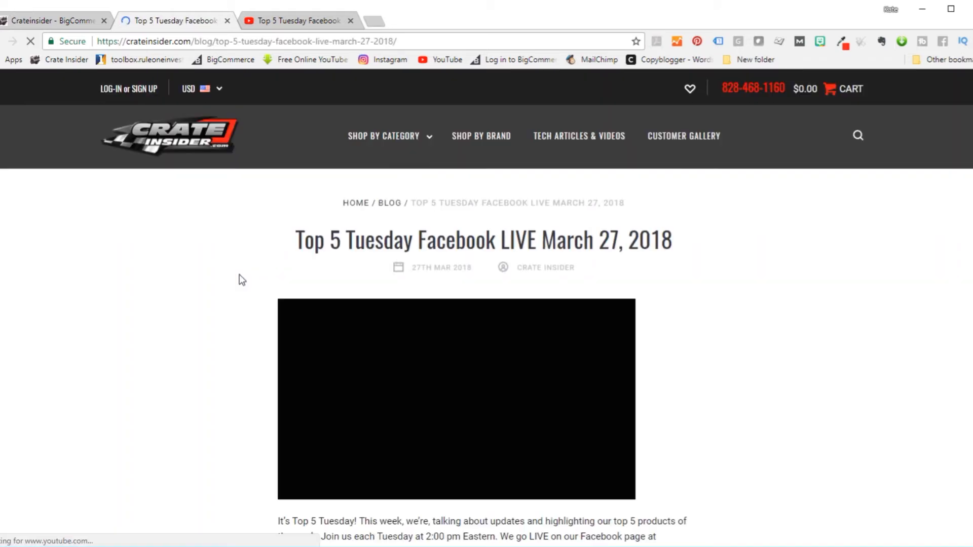
scroll(241, 280, "down", 2)
scroll(316, 313, "down", 1)
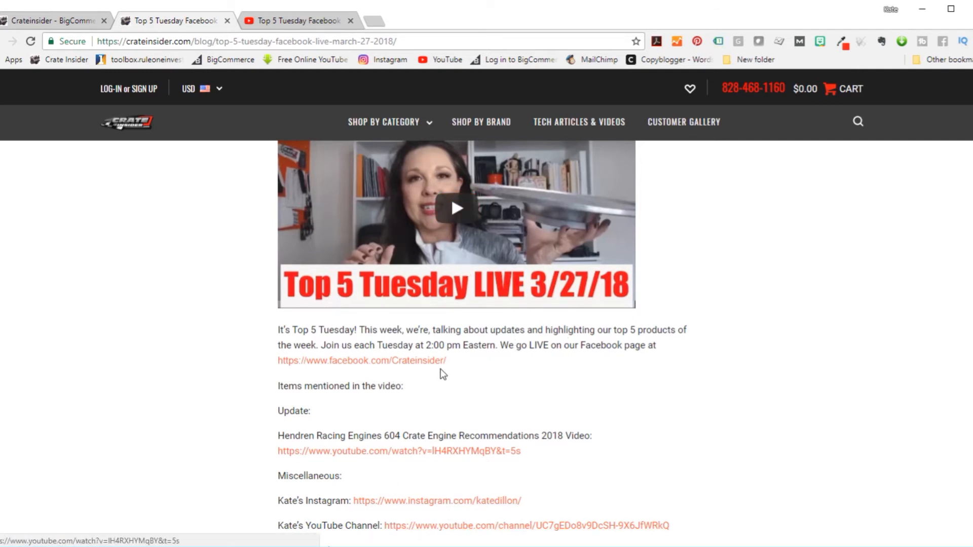
scroll(458, 426, "down", 5)
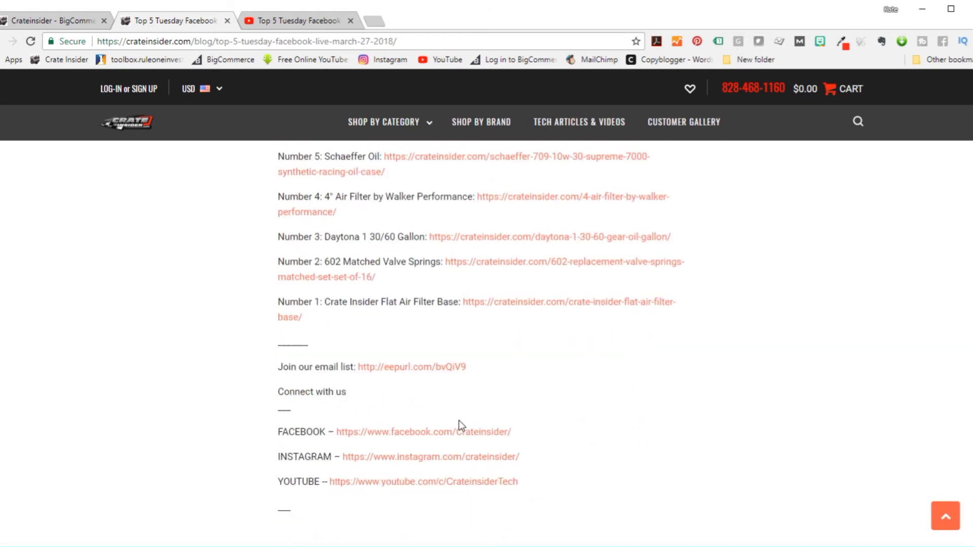
scroll(459, 420, "down", 1)
scroll(447, 373, "up", 2)
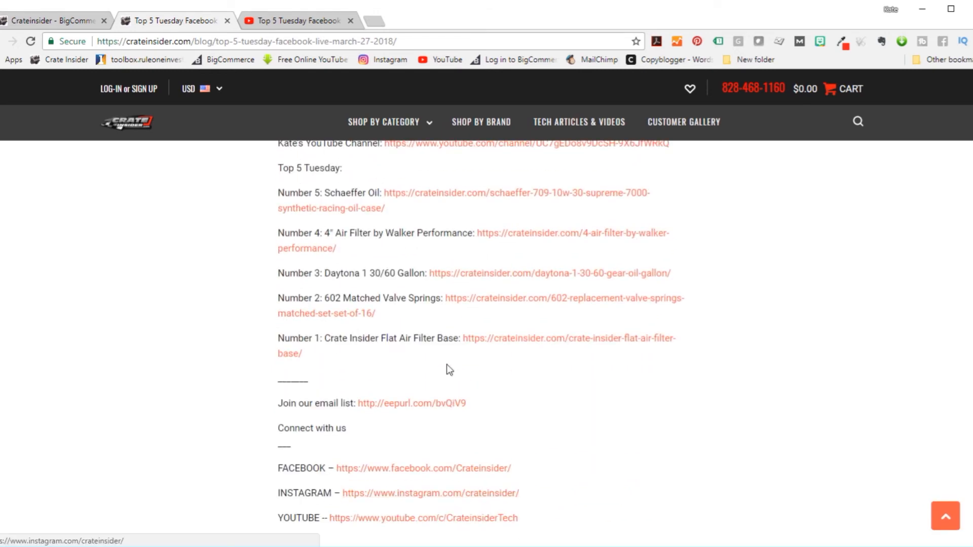
scroll(446, 370, "up", 3)
scroll(444, 370, "up", 3)
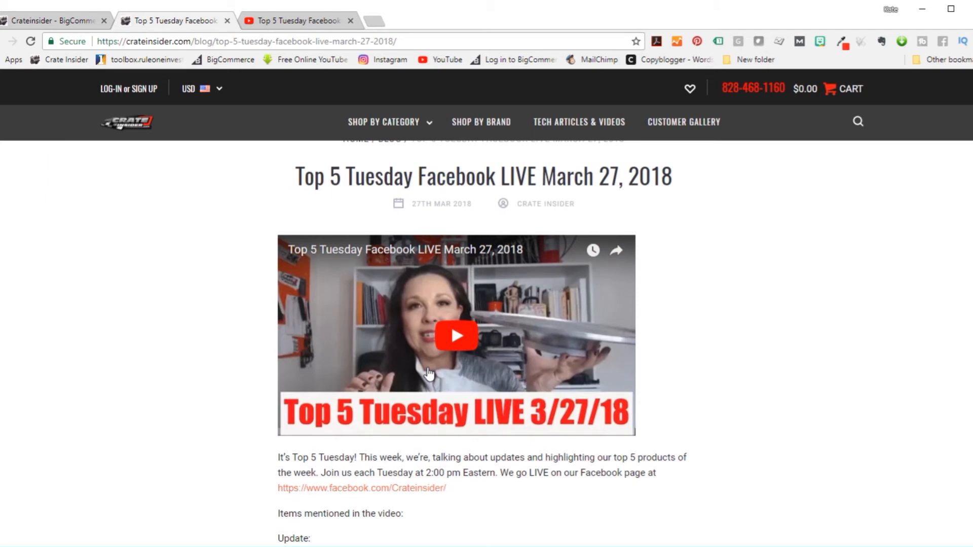
scroll(428, 373, "down", 1)
scroll(429, 372, "up", 1)
scroll(441, 384, "up", 2)
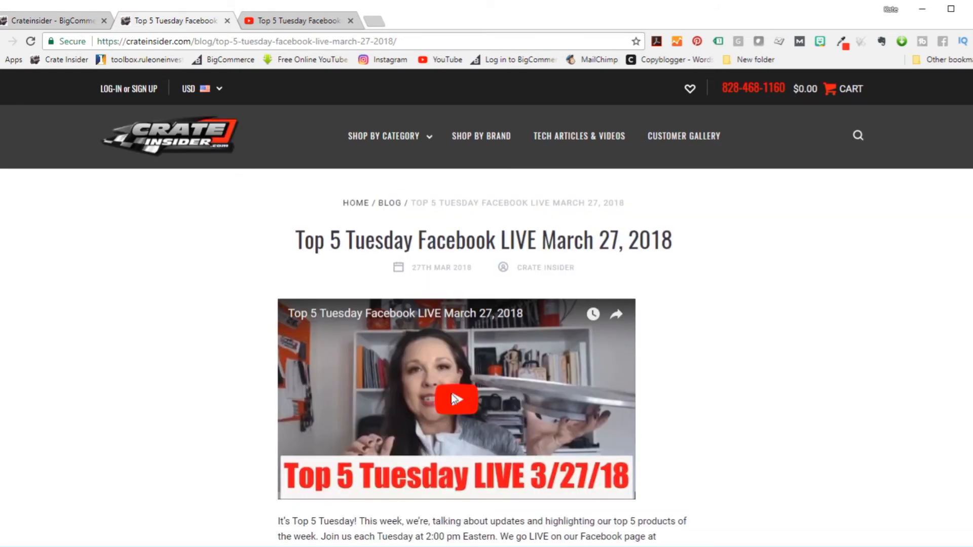
- Start playing the embedded YouTube video on the live article
left_click(455, 399)
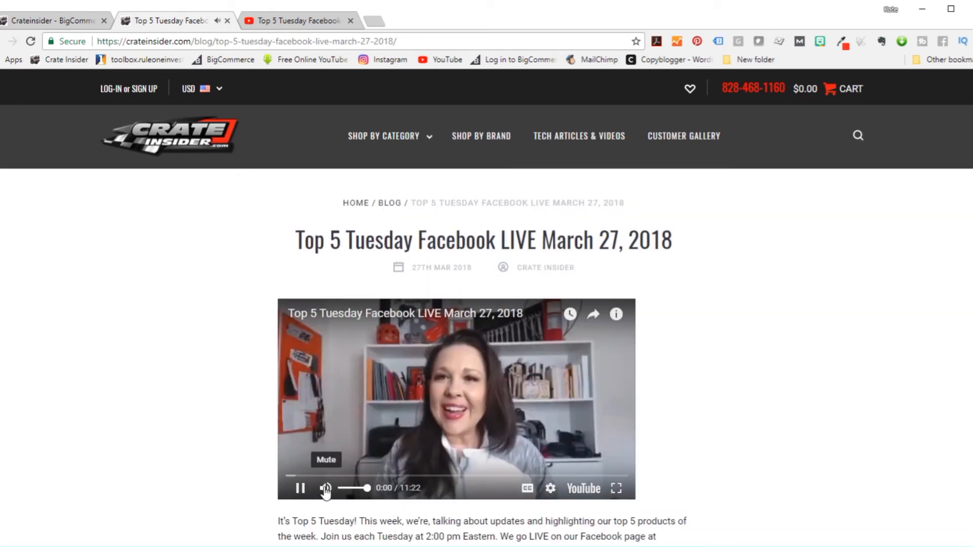
- Mute the playing embedded video
left_click(325, 489)
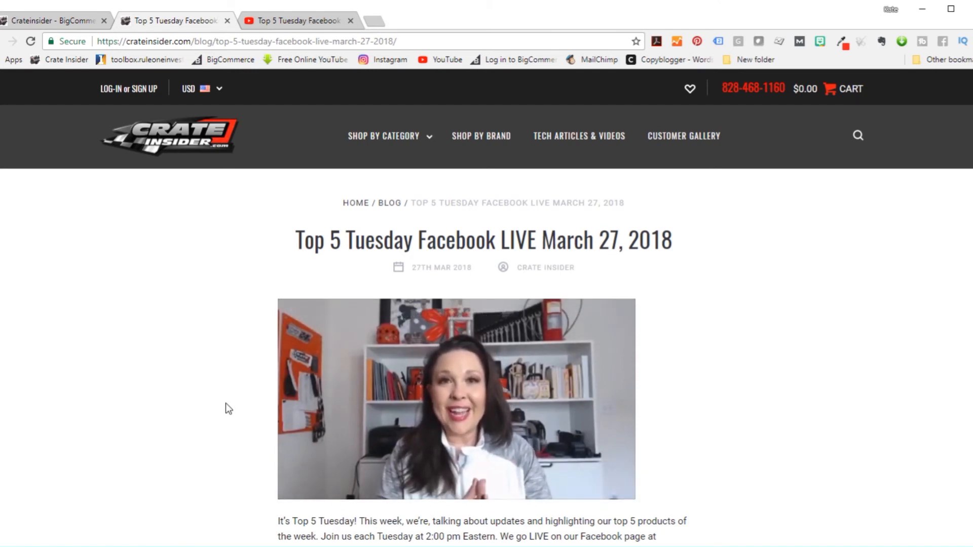
scroll(225, 411, "down", 1)
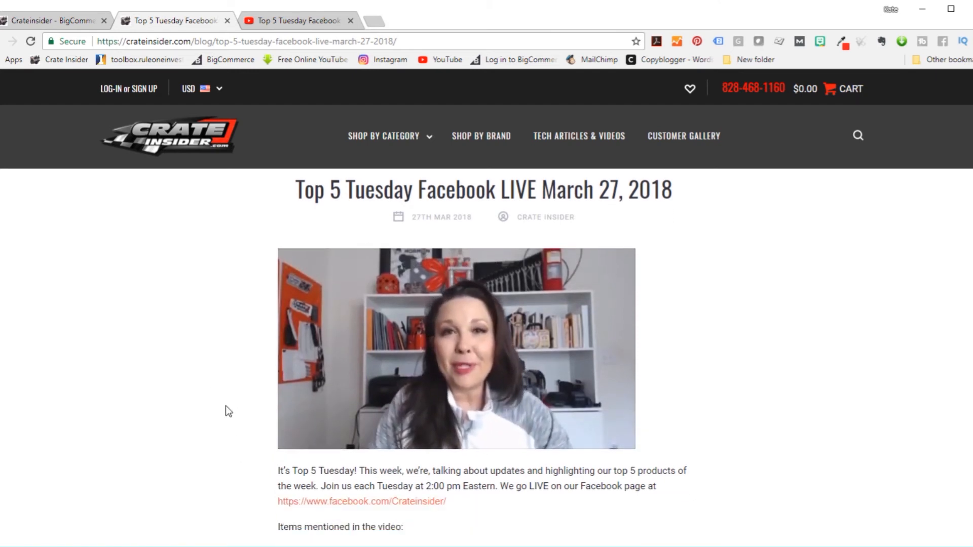
scroll(226, 412, "down", 1)
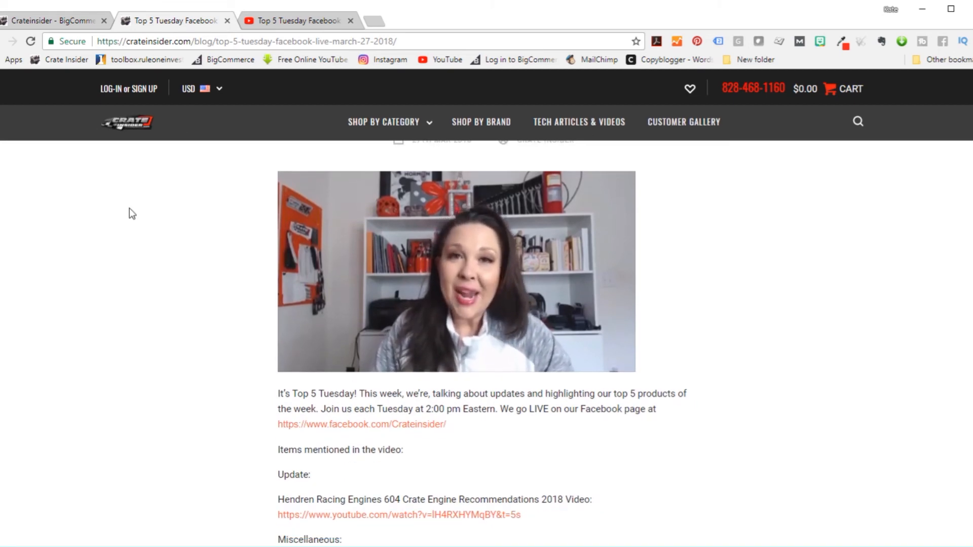